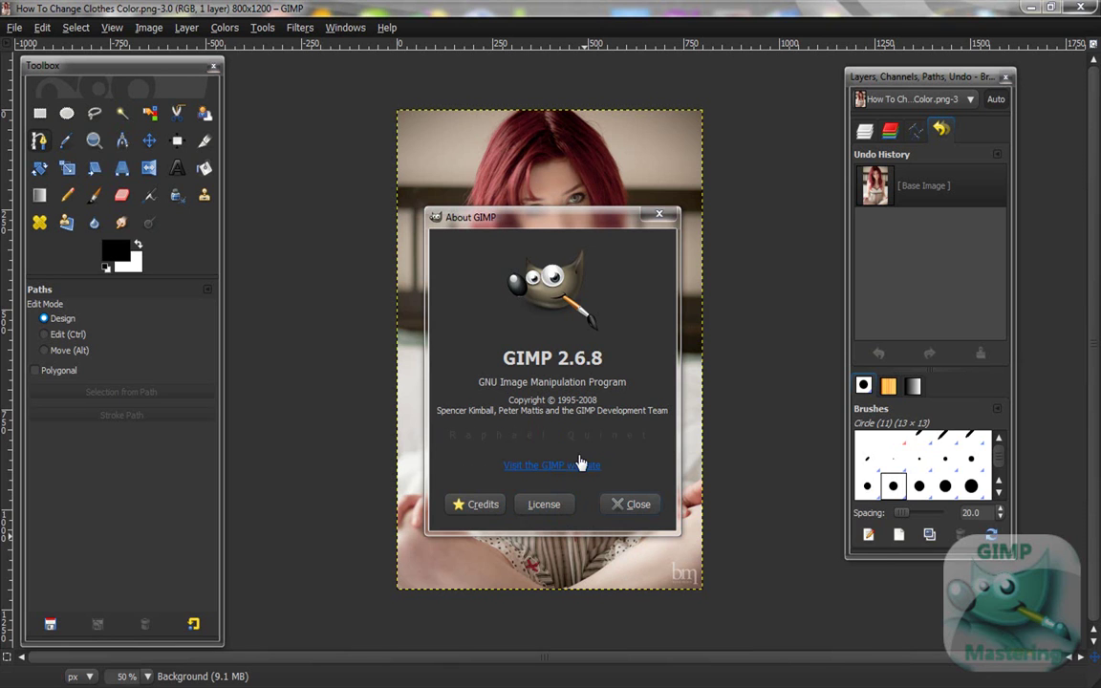
# Step: Start a path below the black neckline lace, placing anchors from the central V up the left cup to the loose hair strand
pyautogui.click(638, 506)
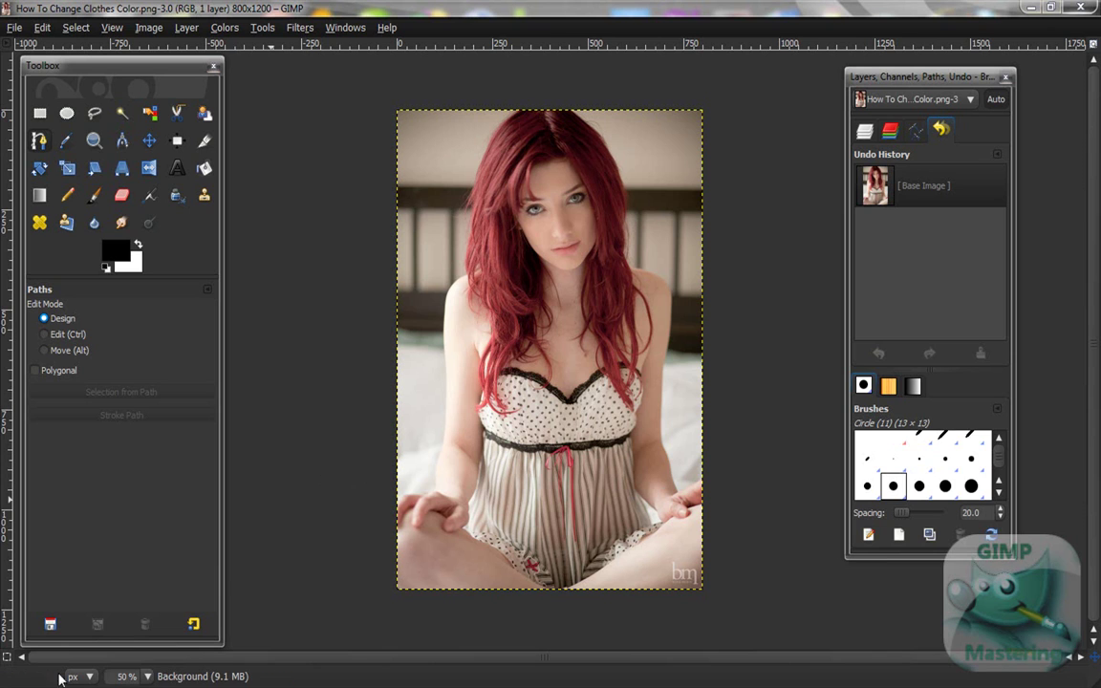
pyautogui.click(148, 676)
pyautogui.click(148, 577)
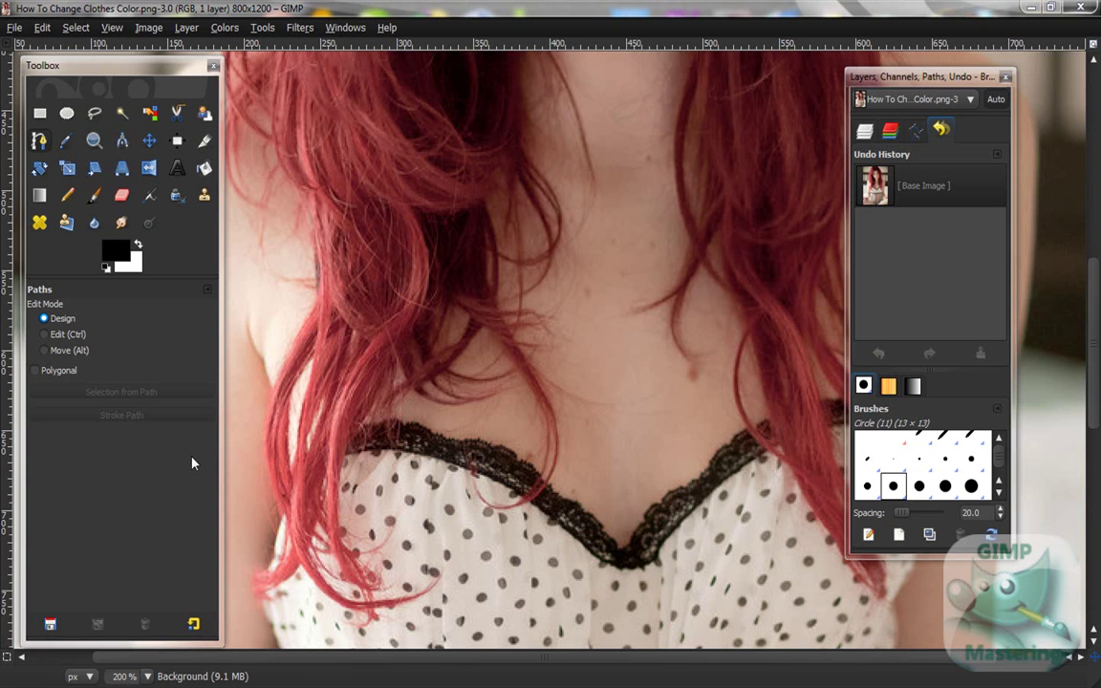
pyautogui.scroll(-5, 378, 444)
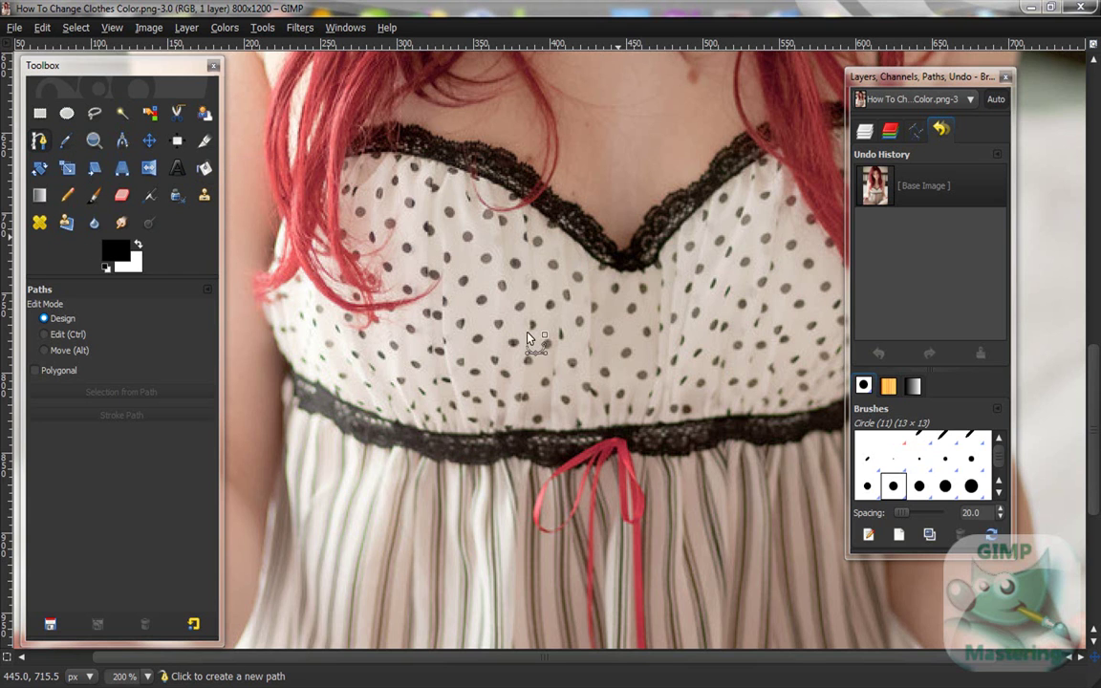
pyautogui.click(592, 255)
pyautogui.click(571, 237)
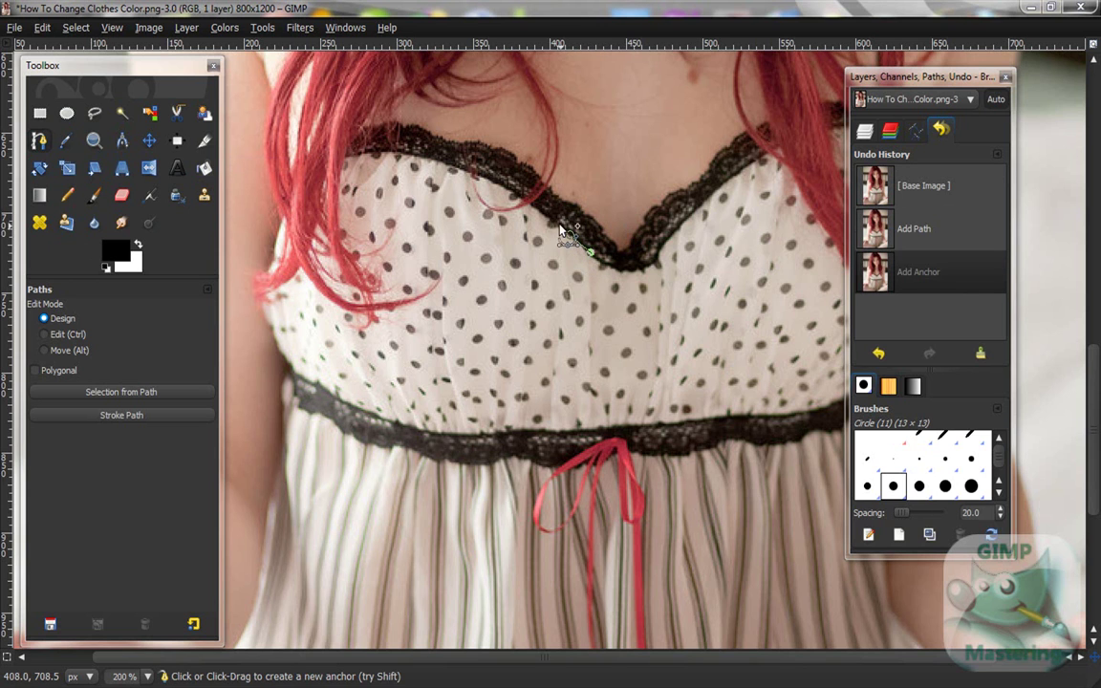
pyautogui.click(551, 218)
pyautogui.click(529, 203)
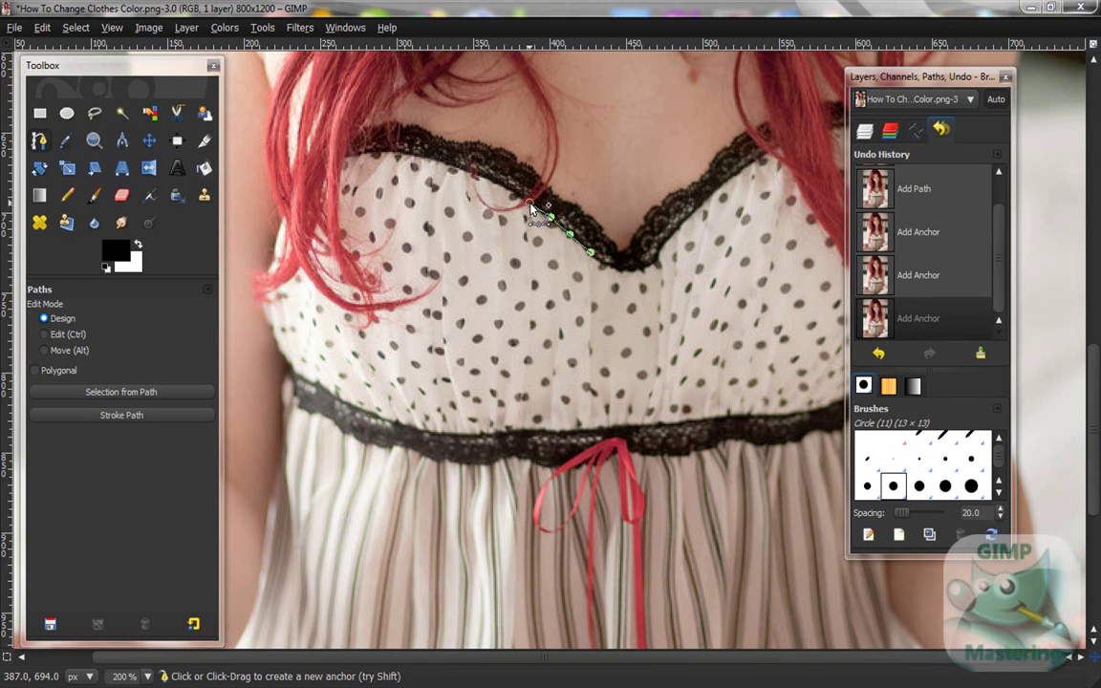
# Step: Route the path around the thin curl of hair overlapping the left cup and return it to the lace edge
pyautogui.click(507, 213)
pyautogui.click(485, 205)
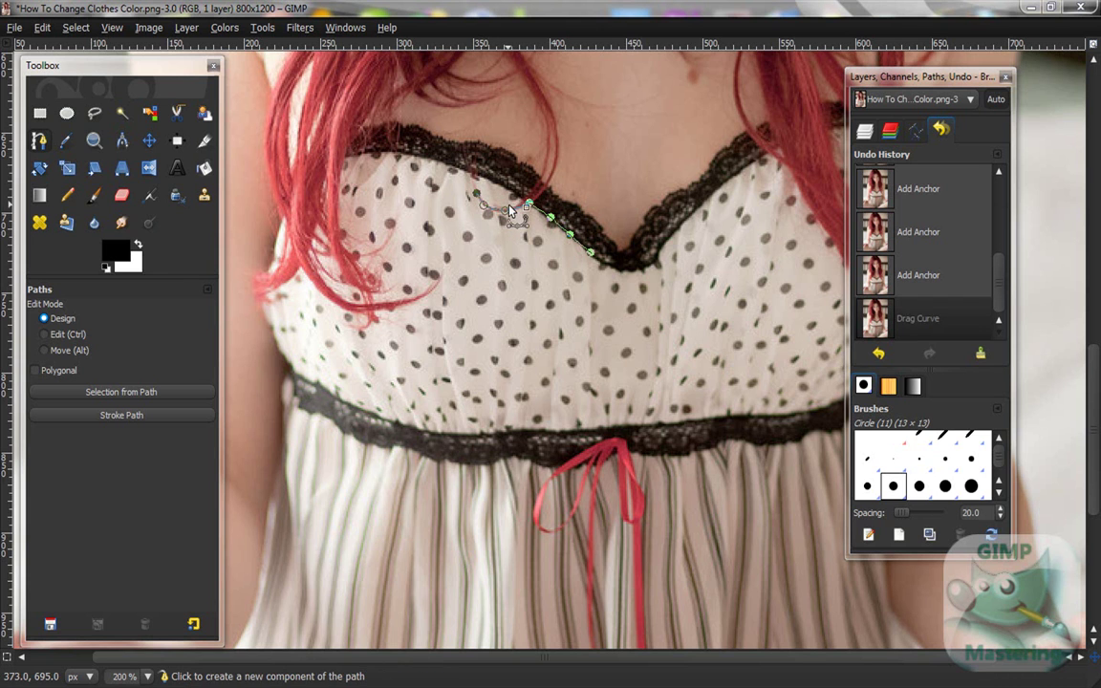
pyautogui.moveTo(505, 212); pyautogui.dragTo(518, 206)
pyautogui.click(522, 199)
pyautogui.click(509, 190)
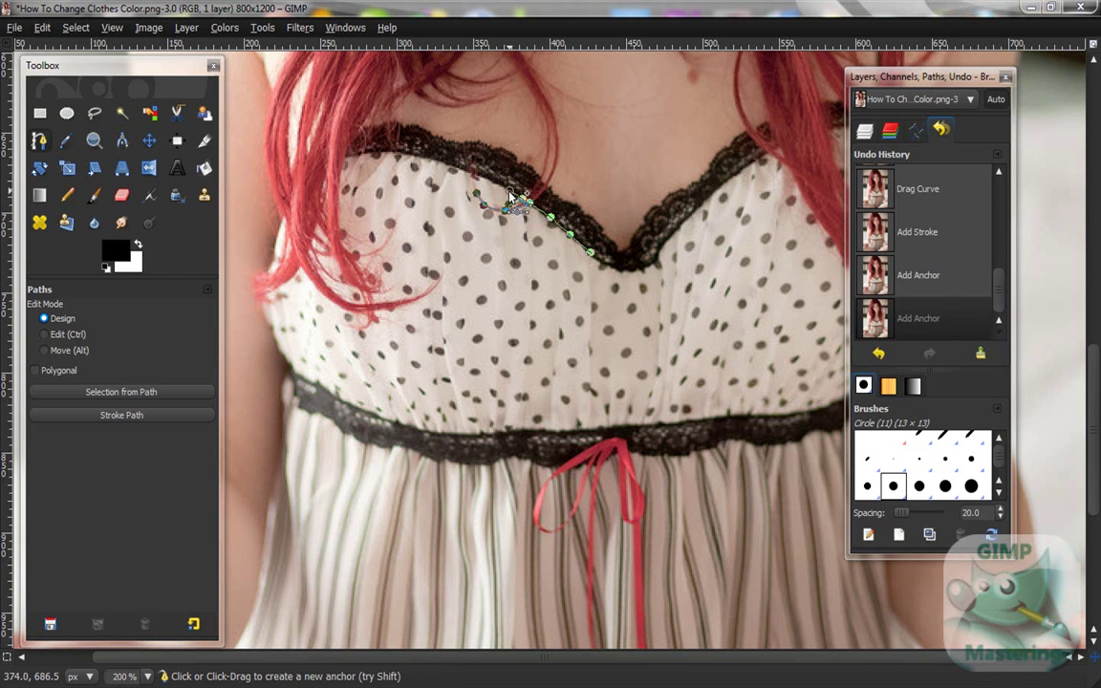
# Step: Continue the path along the lower edge of the left neckline lace until it meets the long hair
pyautogui.click(447, 168)
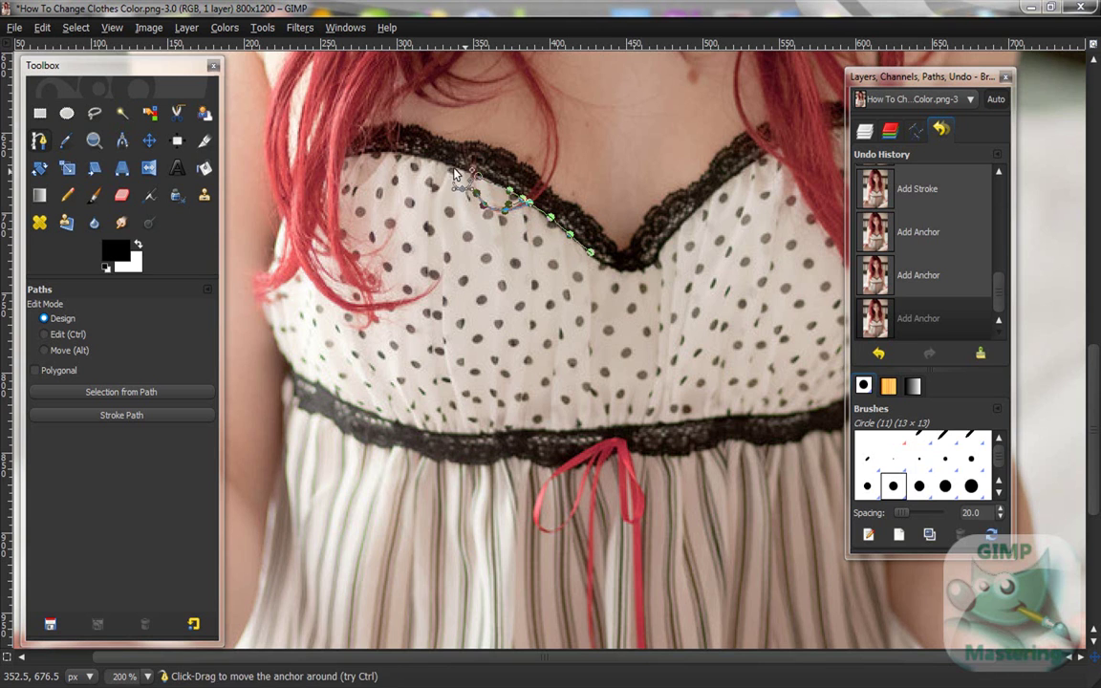
pyautogui.click(429, 164)
pyautogui.click(414, 153)
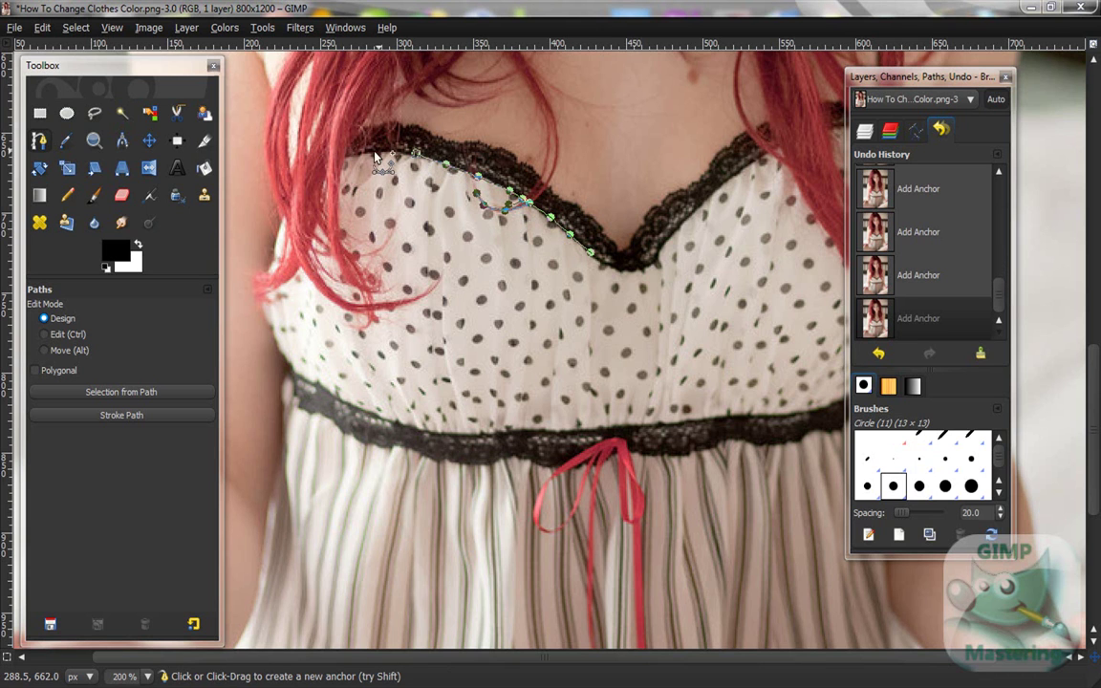
pyautogui.click(364, 151)
pyautogui.click(345, 155)
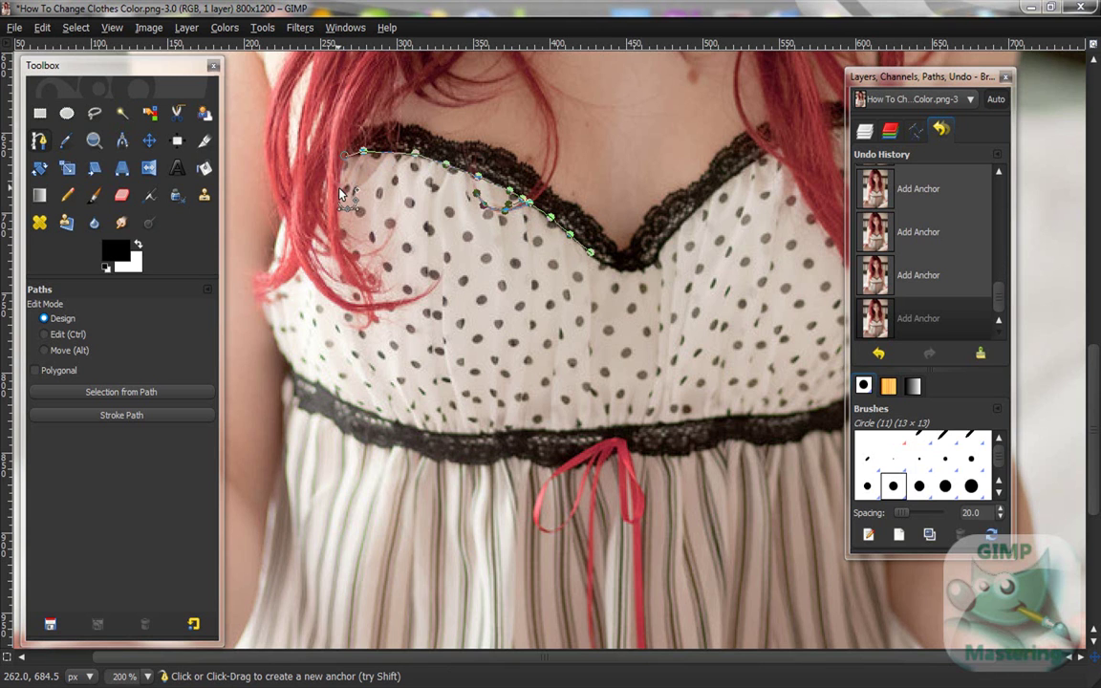
# Step: Trace the path down the inner edge of the long hair over the left cup, adjusting anchors to fit its contour
pyautogui.click(351, 241)
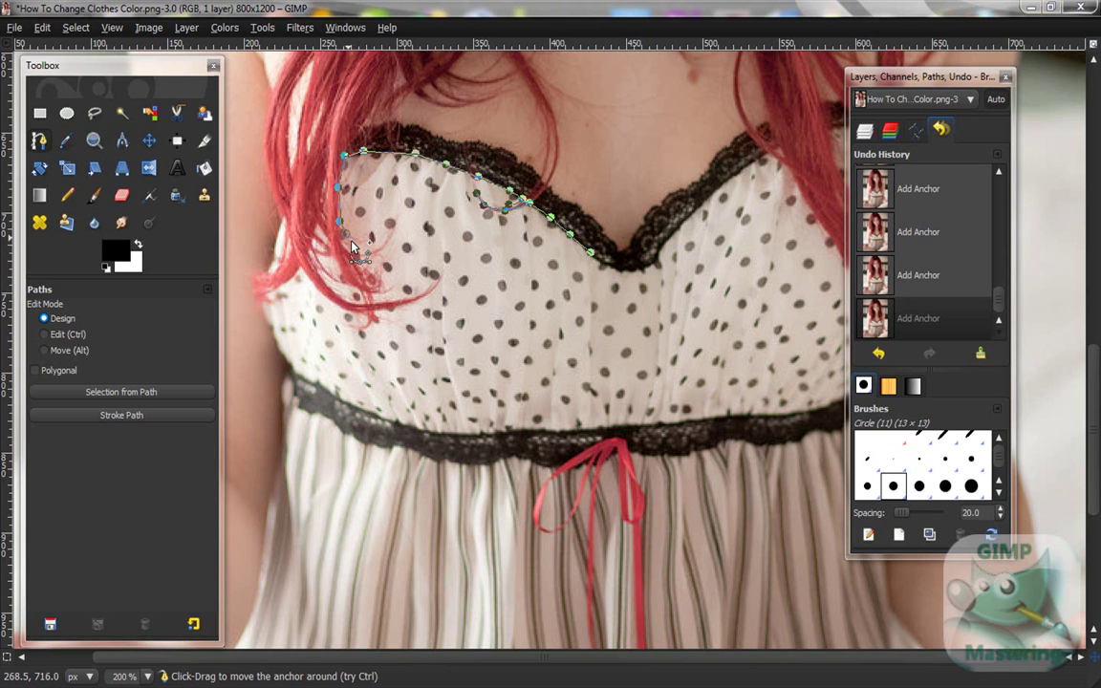
pyautogui.click(355, 253)
pyautogui.moveTo(358, 257); pyautogui.dragTo(361, 261)
pyautogui.click(363, 265)
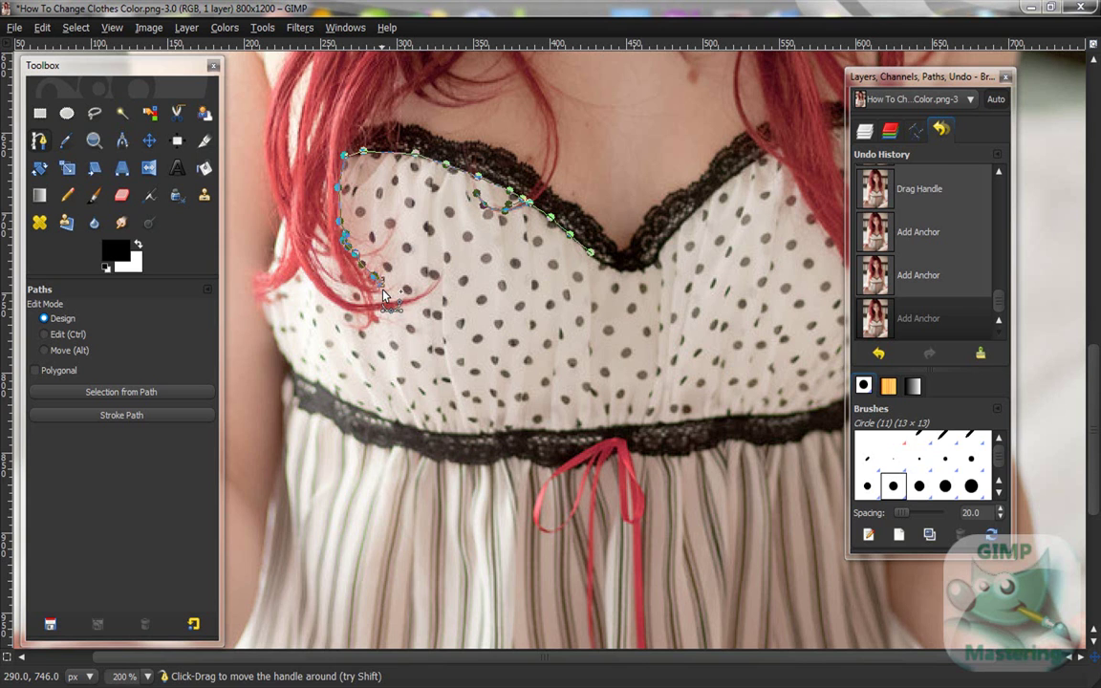
pyautogui.click(377, 287)
pyautogui.click(374, 294)
pyautogui.click(375, 301)
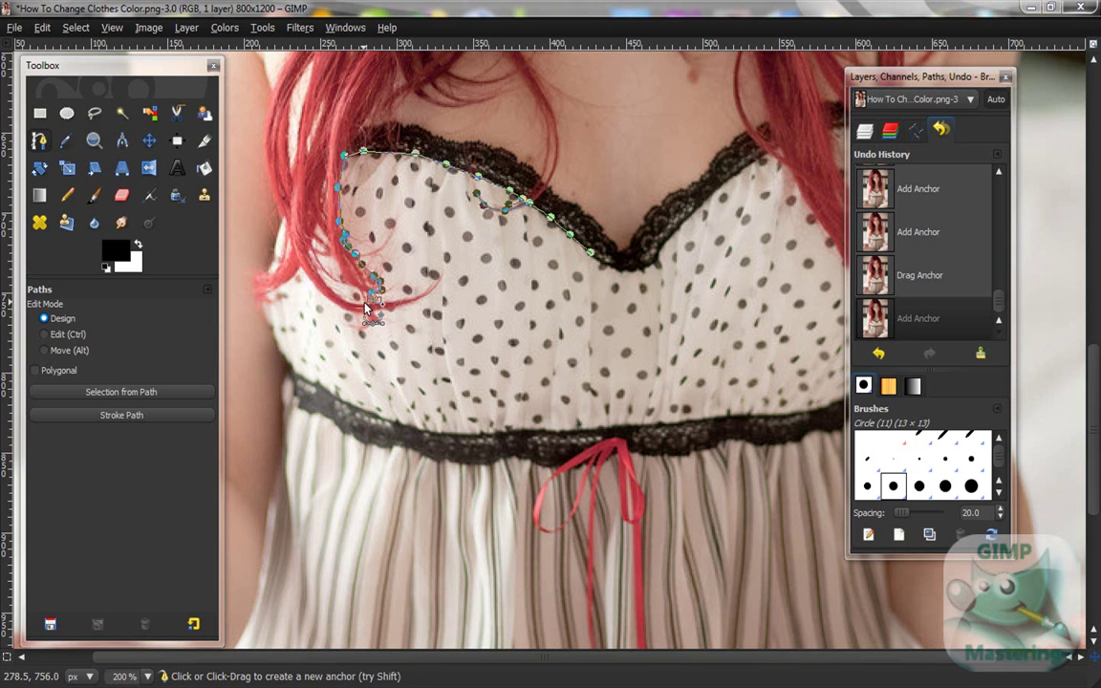
# Step: Extend the path along the upper side of the curled hair strand to its tip on the dotted fabric and back
pyautogui.click(389, 301)
pyautogui.click(401, 301)
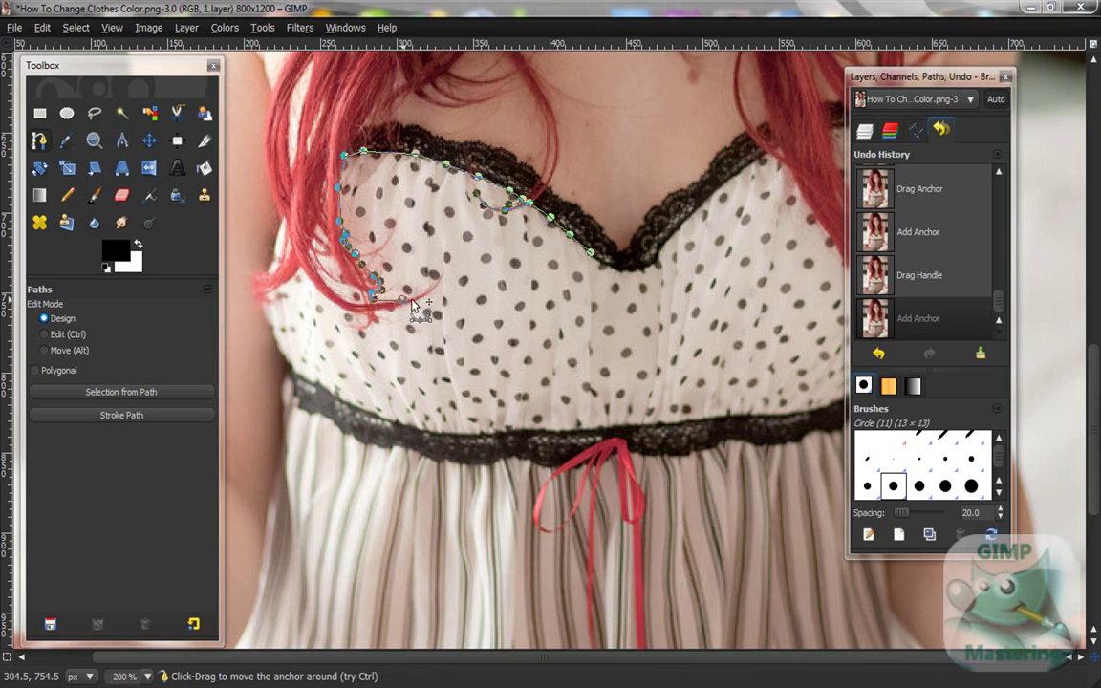
pyautogui.click(417, 297)
pyautogui.click(431, 287)
pyautogui.click(438, 281)
pyautogui.click(417, 298)
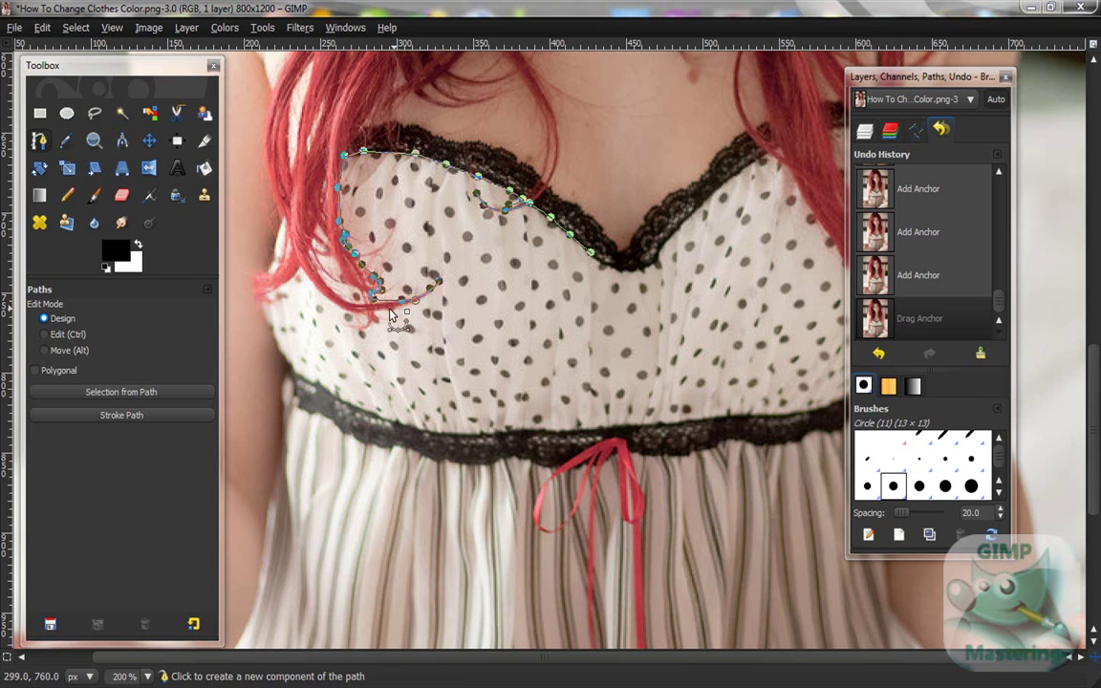
# Step: Trace the path around the small hair tips hanging below the curled strand on the left cup
pyautogui.click(384, 308)
pyautogui.click(376, 313)
pyautogui.click(371, 320)
pyautogui.click(360, 328)
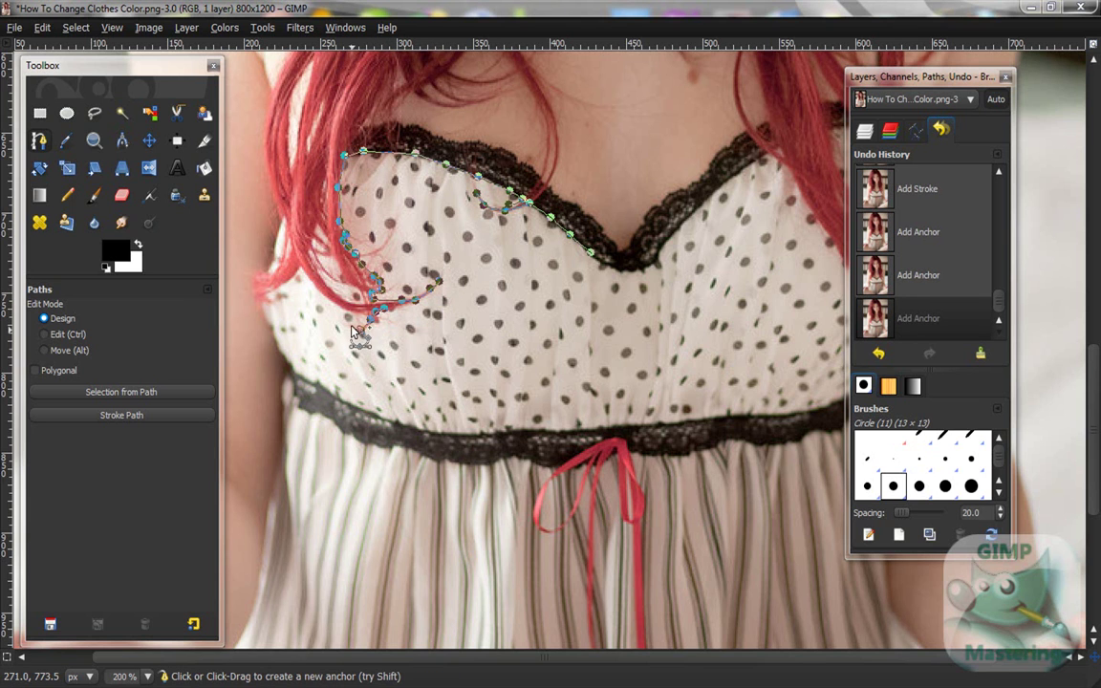
pyautogui.click(369, 321)
pyautogui.click(370, 312)
# Step: Continue the path along the underside of the long hair up toward the garment's left edge
pyautogui.click(352, 311)
pyautogui.click(340, 307)
pyautogui.click(328, 300)
pyautogui.click(315, 286)
pyautogui.click(299, 268)
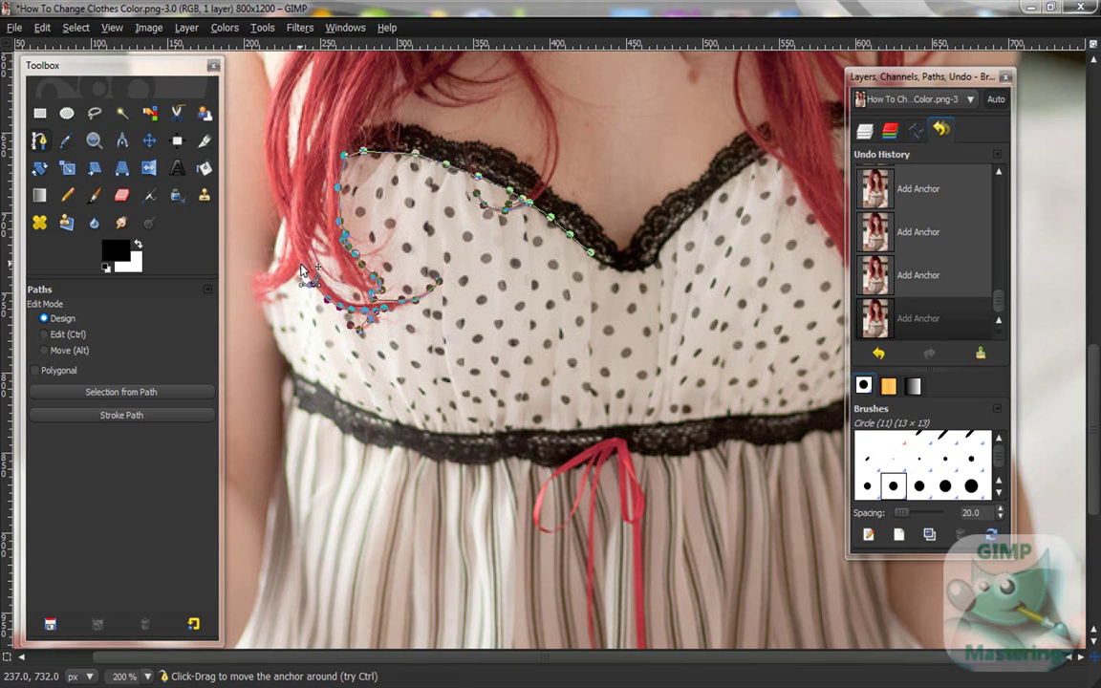
# Step: Bring the path around the hair ends and down the garment's left side past the waist lace
pyautogui.click(266, 299)
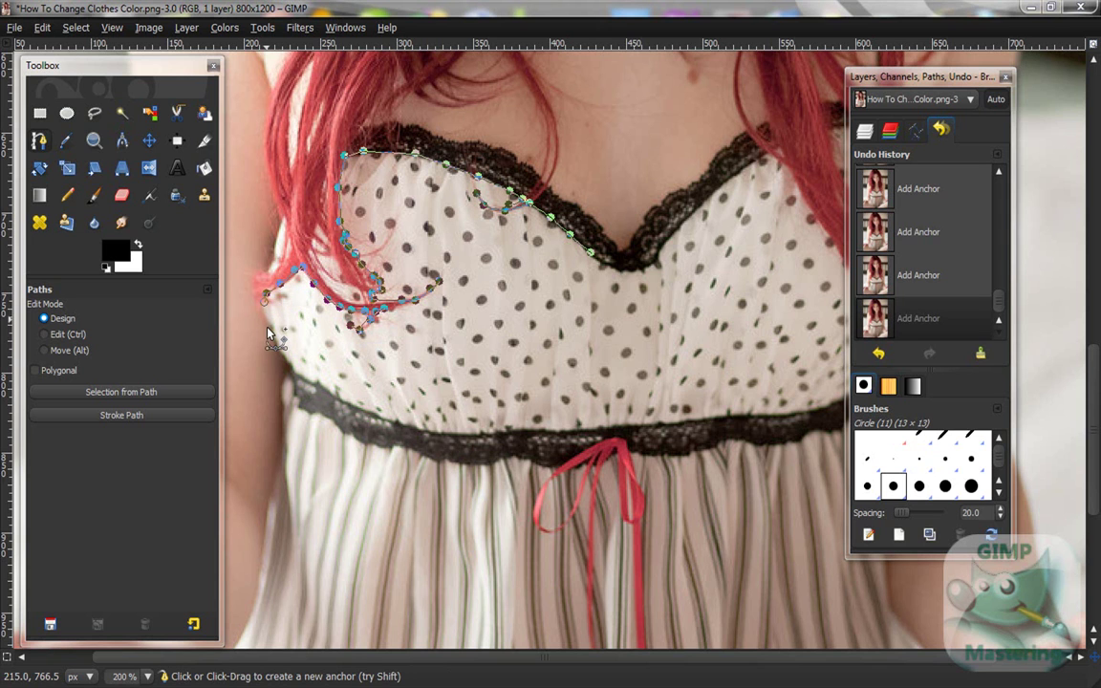
pyautogui.click(272, 336)
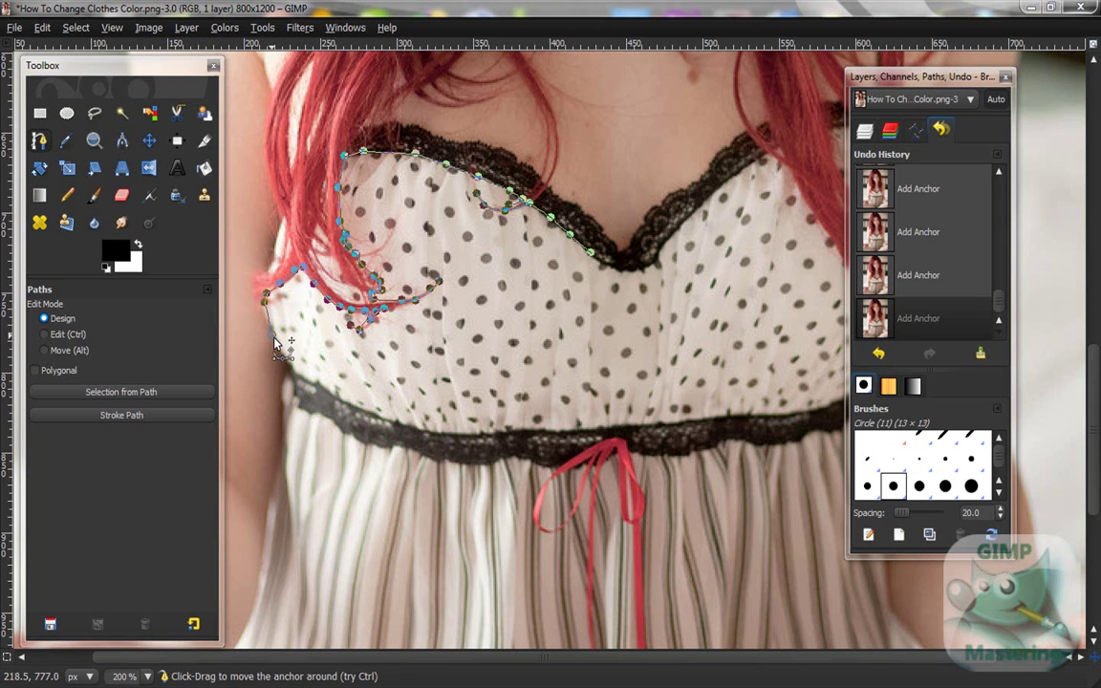
pyautogui.click(283, 390)
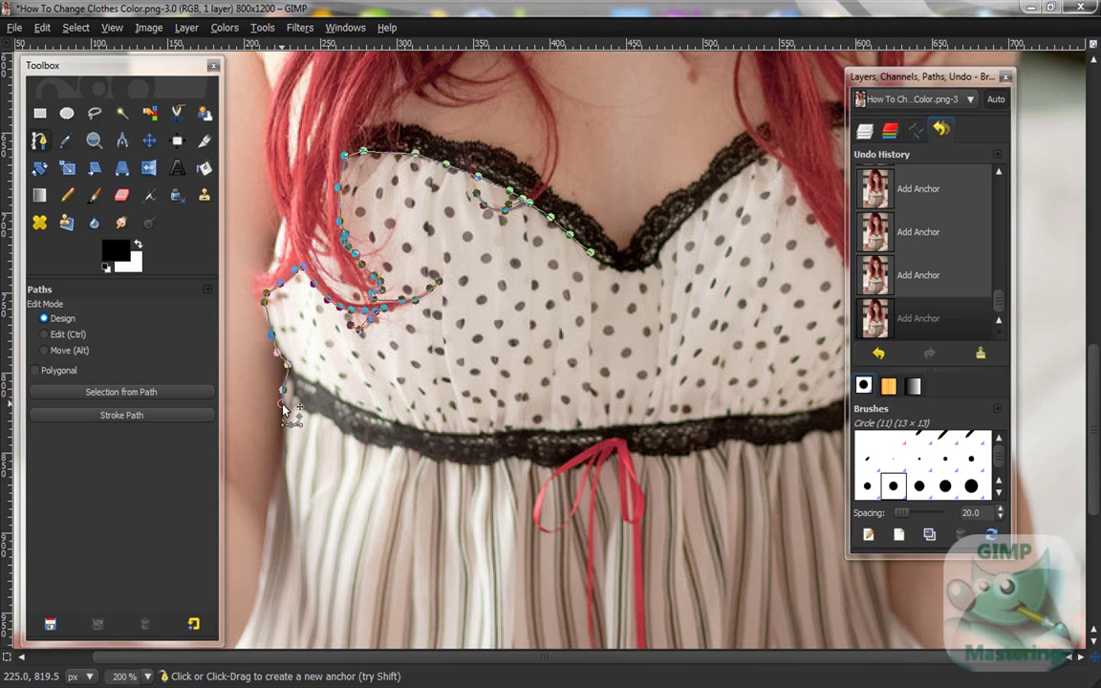
pyautogui.click(281, 404)
# Step: Trace the path down the left side of the striped fabric from the waist lace to just above the hand
pyautogui.scroll(-1, 284, 418)
pyautogui.scroll(-3, 280, 366)
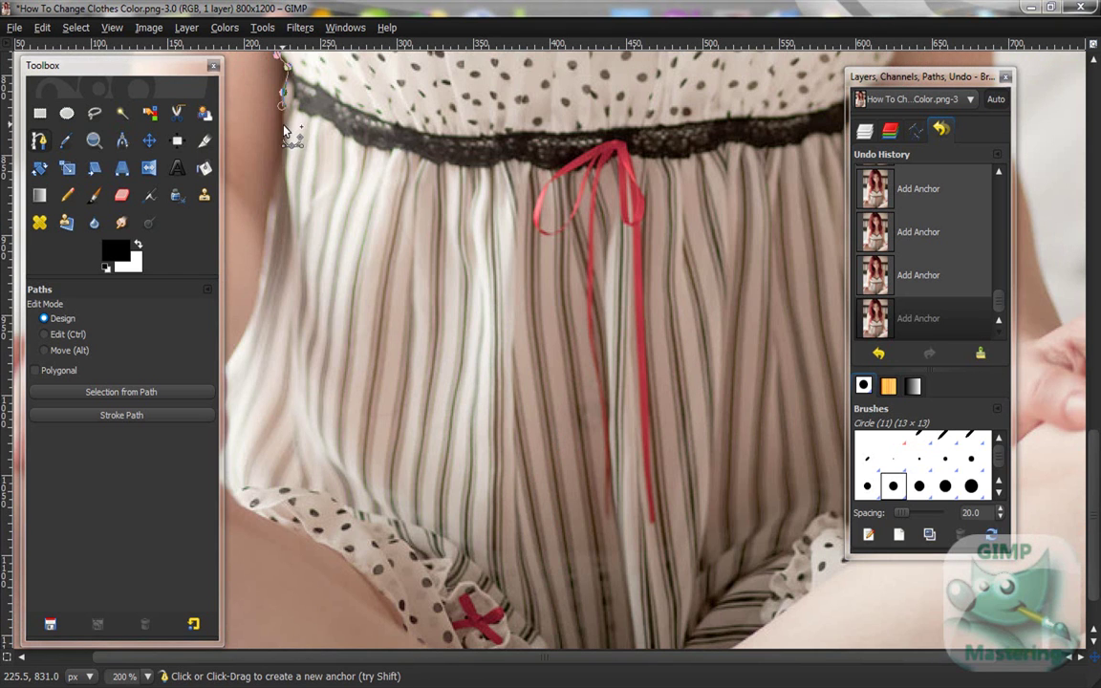
pyautogui.click(280, 170)
pyautogui.click(262, 218)
pyautogui.click(257, 274)
pyautogui.click(246, 332)
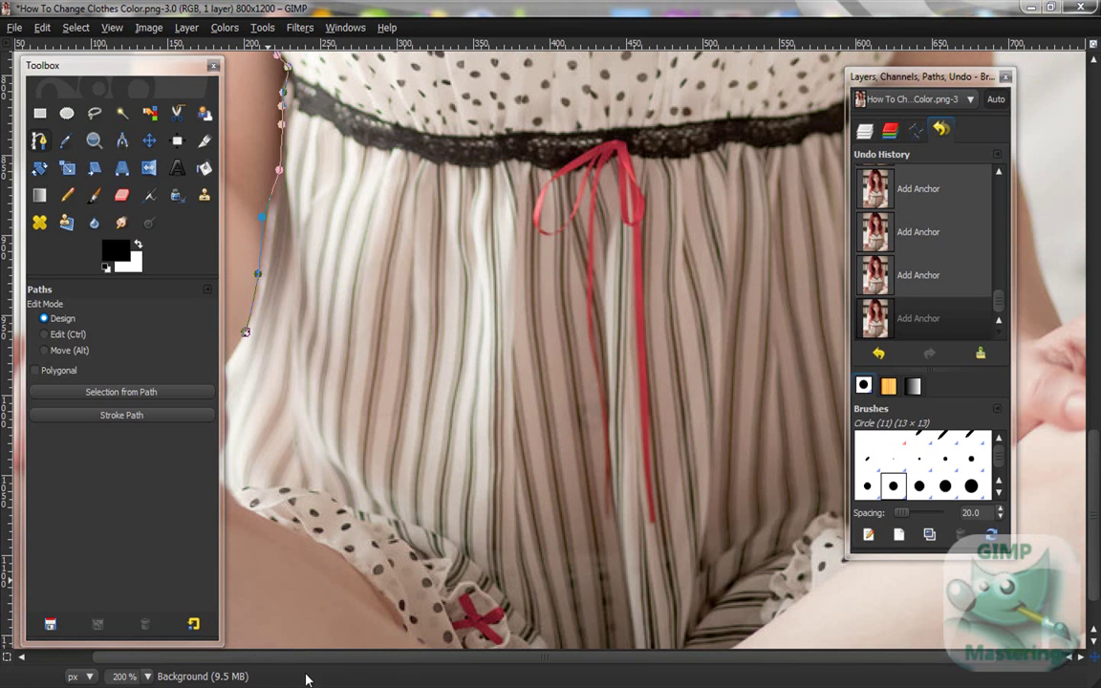
# Step: Continue the path between the left hand and the striped fabric down toward the garment's lower left corner
pyautogui.hscroll(-2, 255, 660)
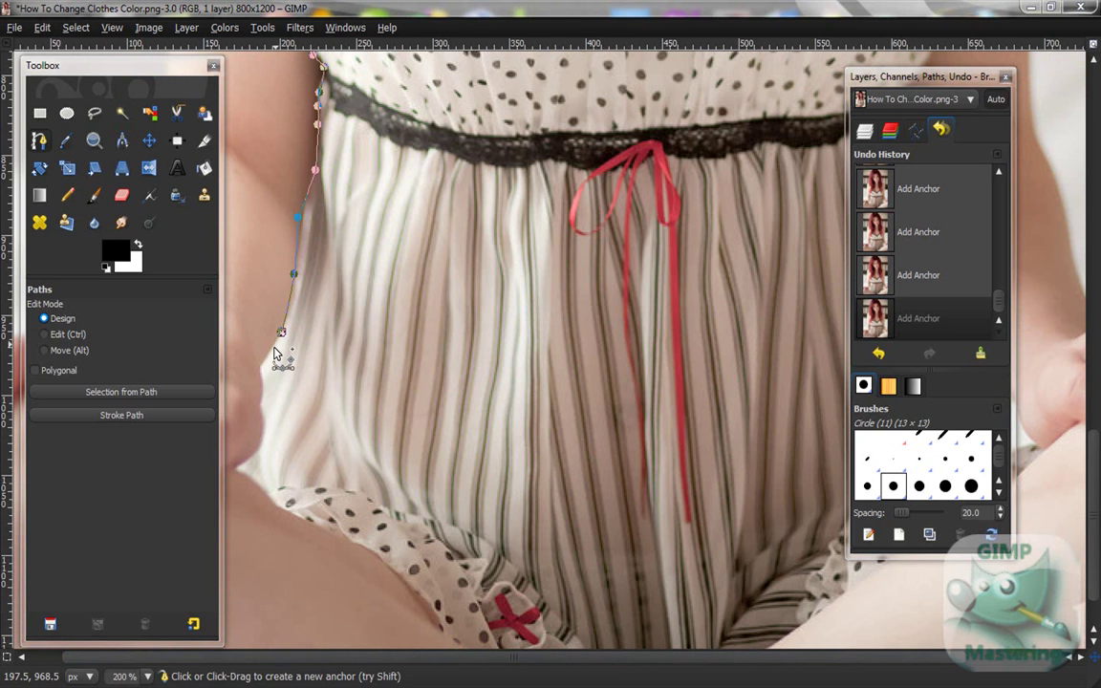
pyautogui.click(258, 363)
pyautogui.click(260, 374)
pyautogui.click(263, 395)
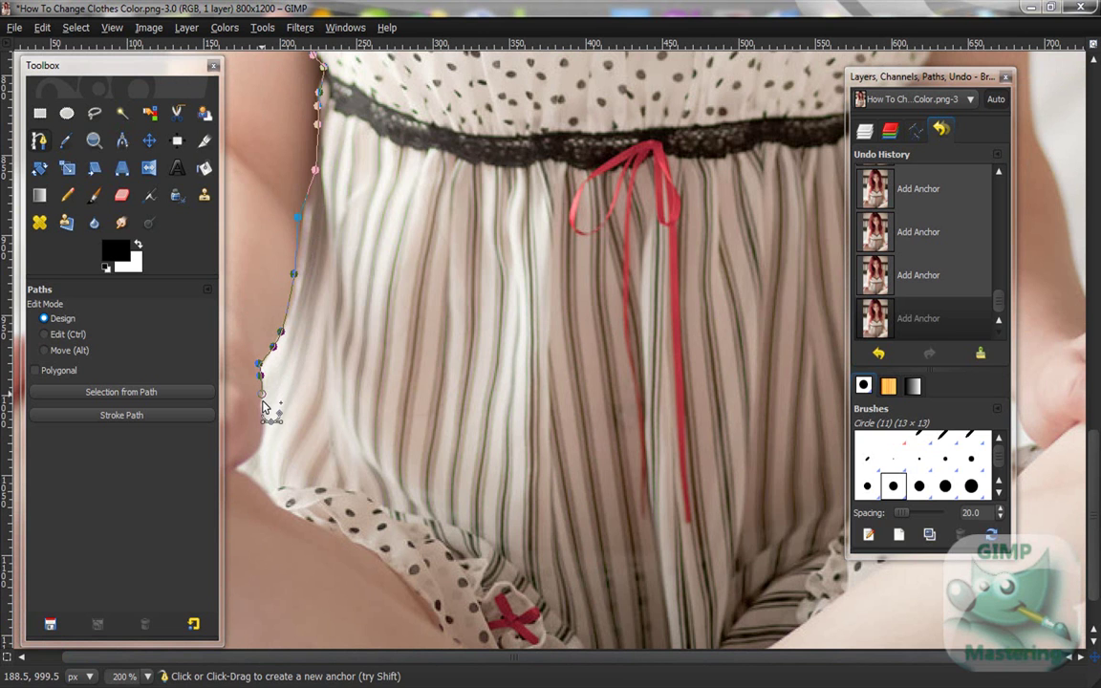
pyautogui.click(259, 406)
pyautogui.click(263, 421)
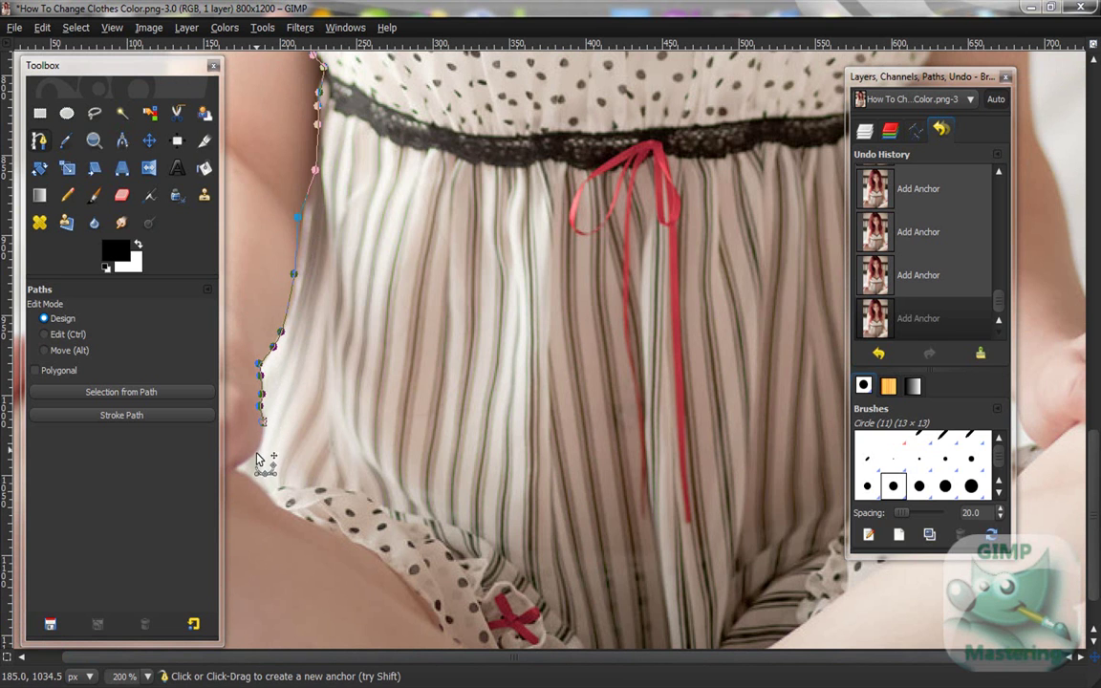
pyautogui.click(256, 450)
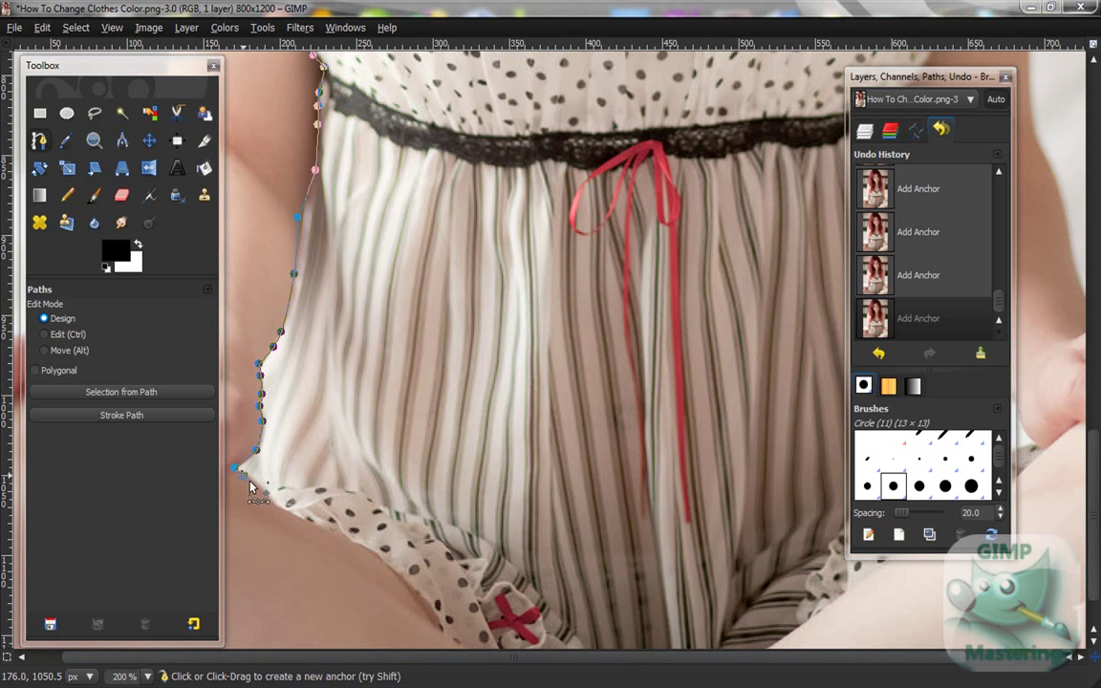
# Step: Trace the path around the lower left corner and along the ruffled left leg hem to the image's bottom edge
pyautogui.moveTo(234, 469); pyautogui.dragTo(270, 499)
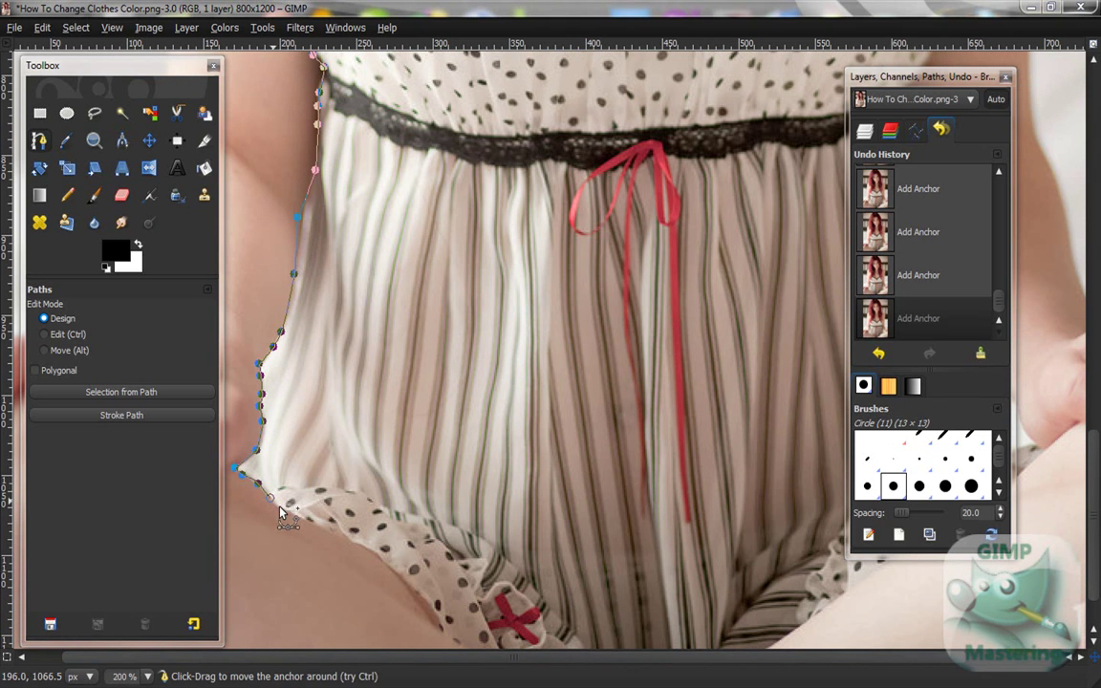
pyautogui.click(314, 524)
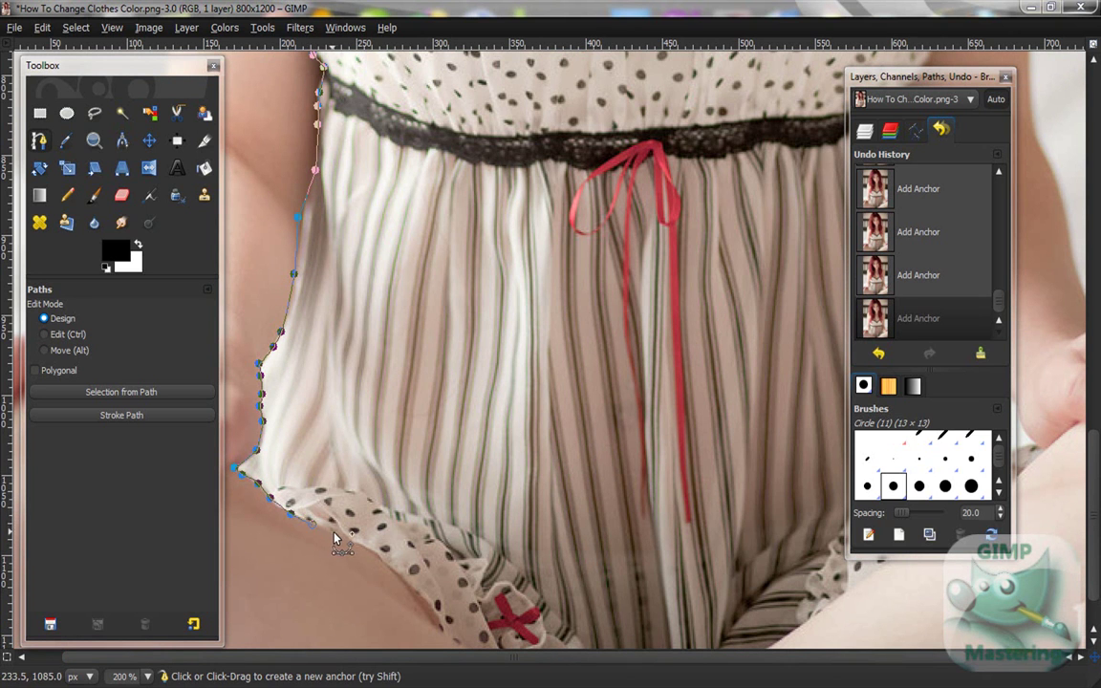
pyautogui.click(382, 561)
pyautogui.click(402, 577)
pyautogui.click(437, 617)
pyautogui.scroll(-2, 449, 612)
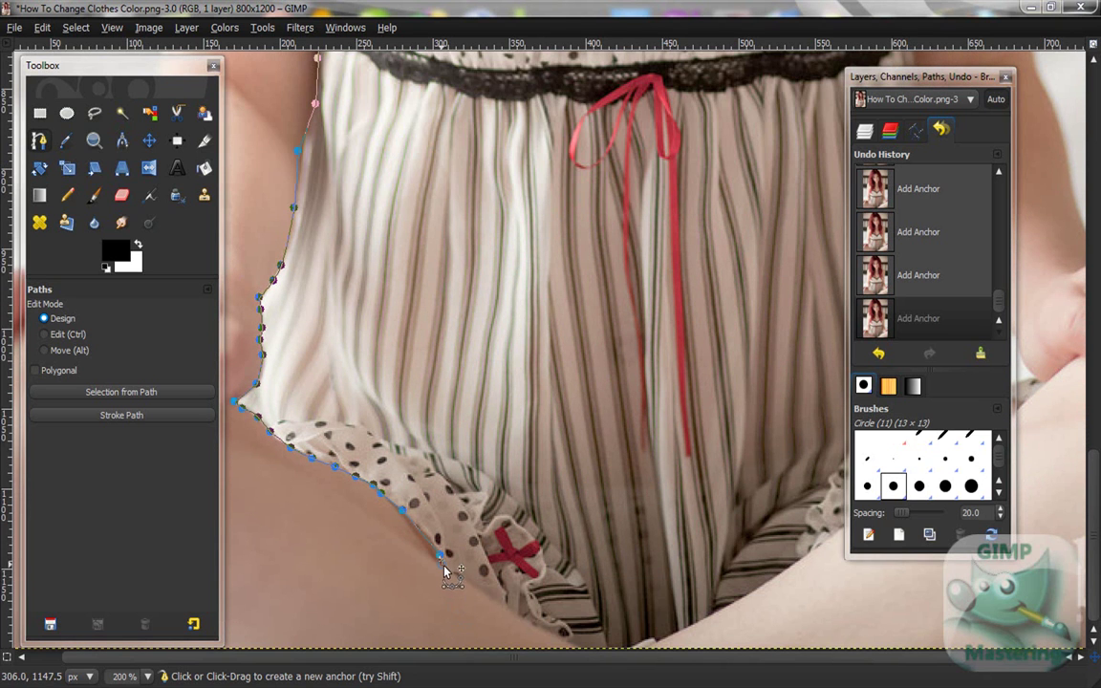
pyautogui.click(516, 616)
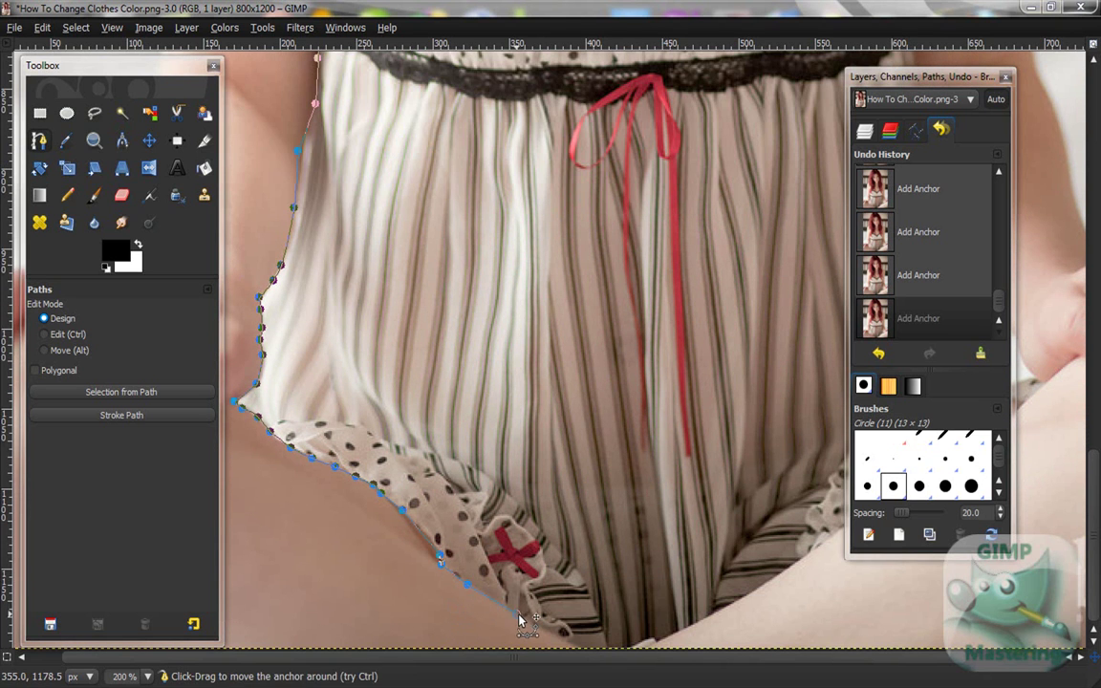
pyautogui.click(579, 653)
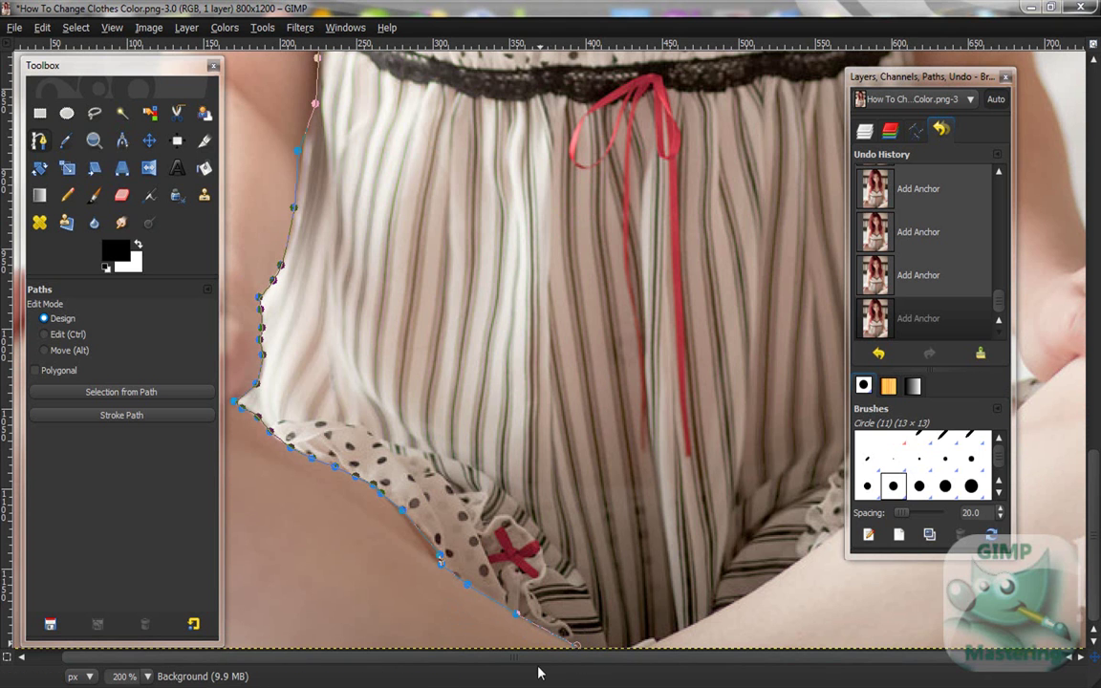
# Step: Continue the path across the image's bottom edge and up the lower part of the garment's right leg hem
pyautogui.hscroll(3, 552, 660)
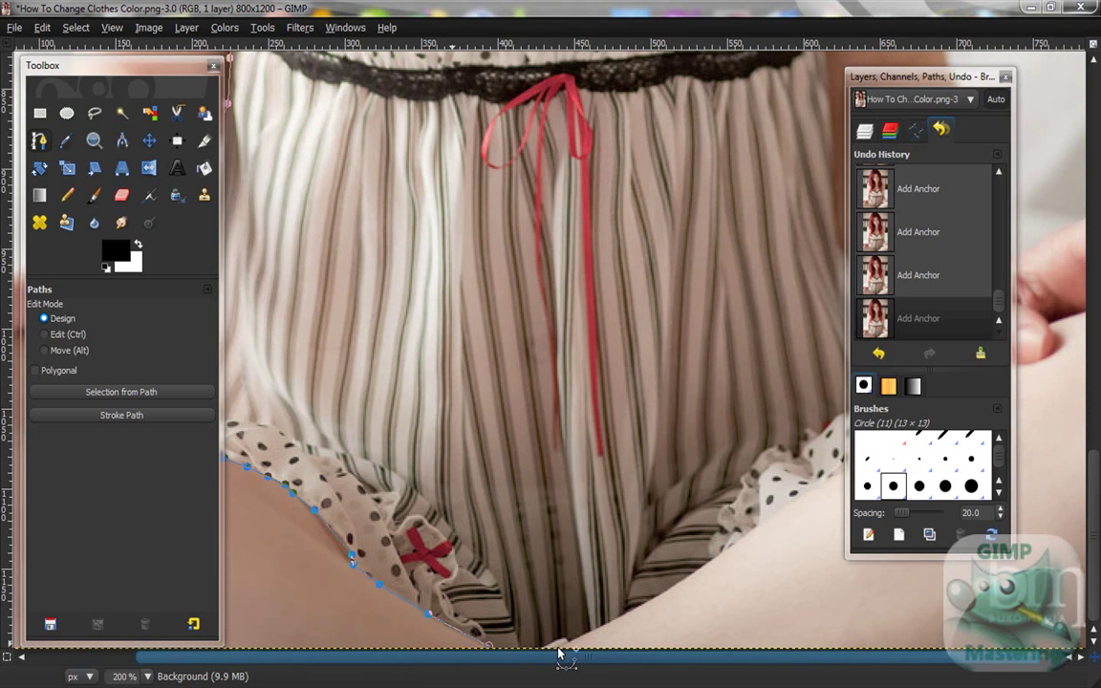
pyautogui.click(606, 625)
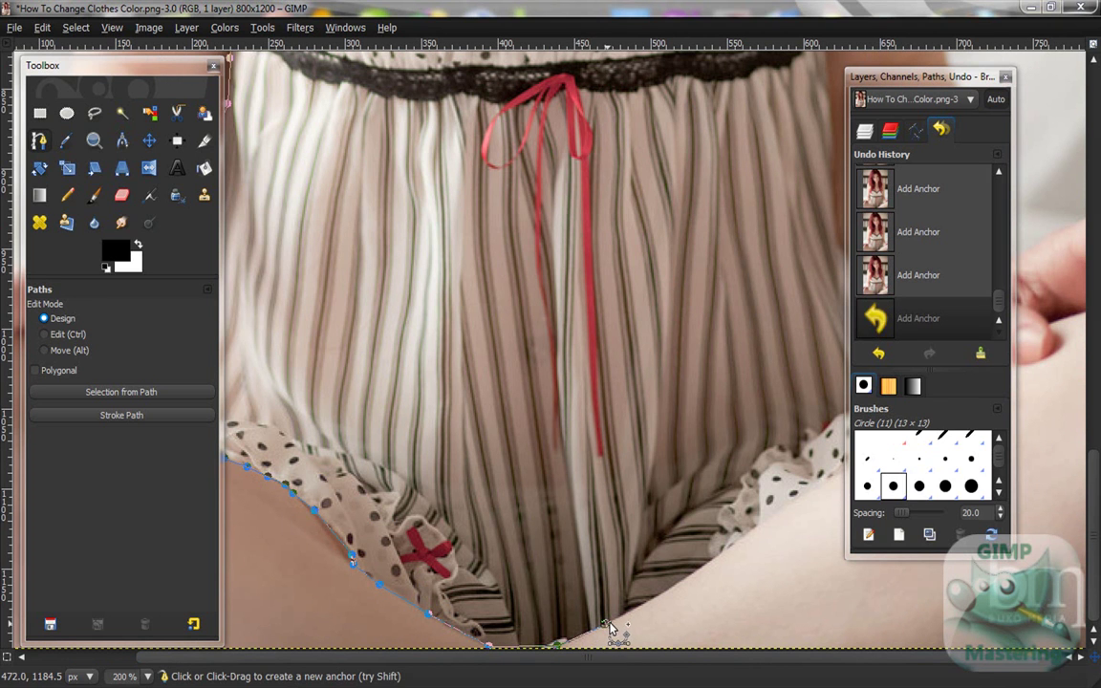
pyautogui.click(714, 558)
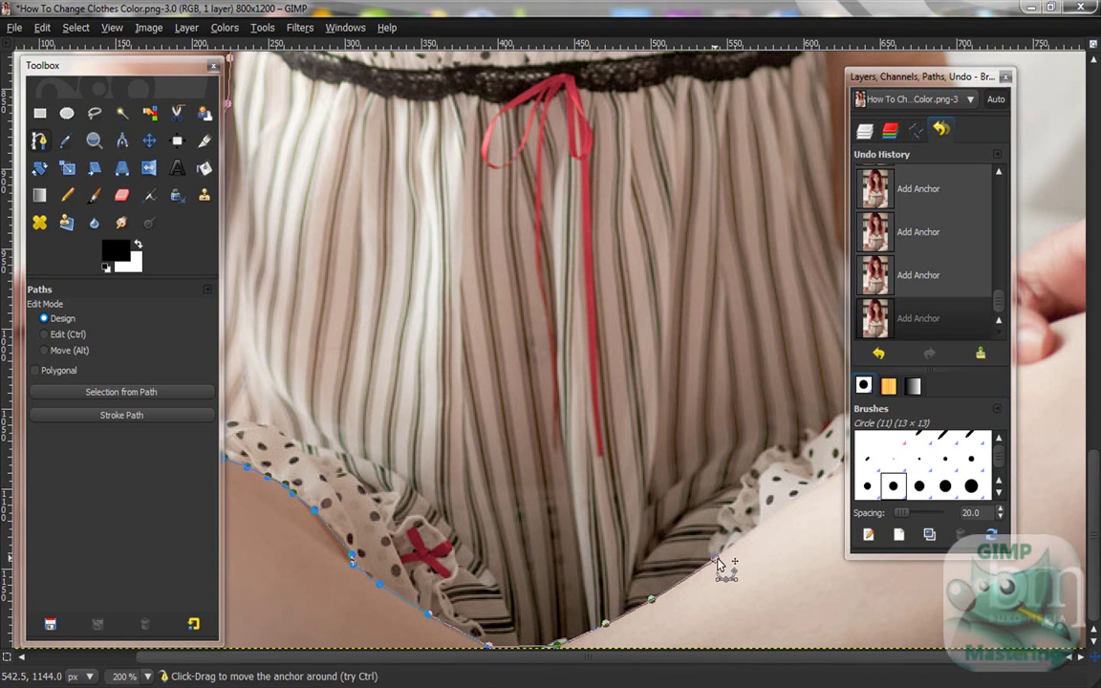
pyautogui.click(767, 521)
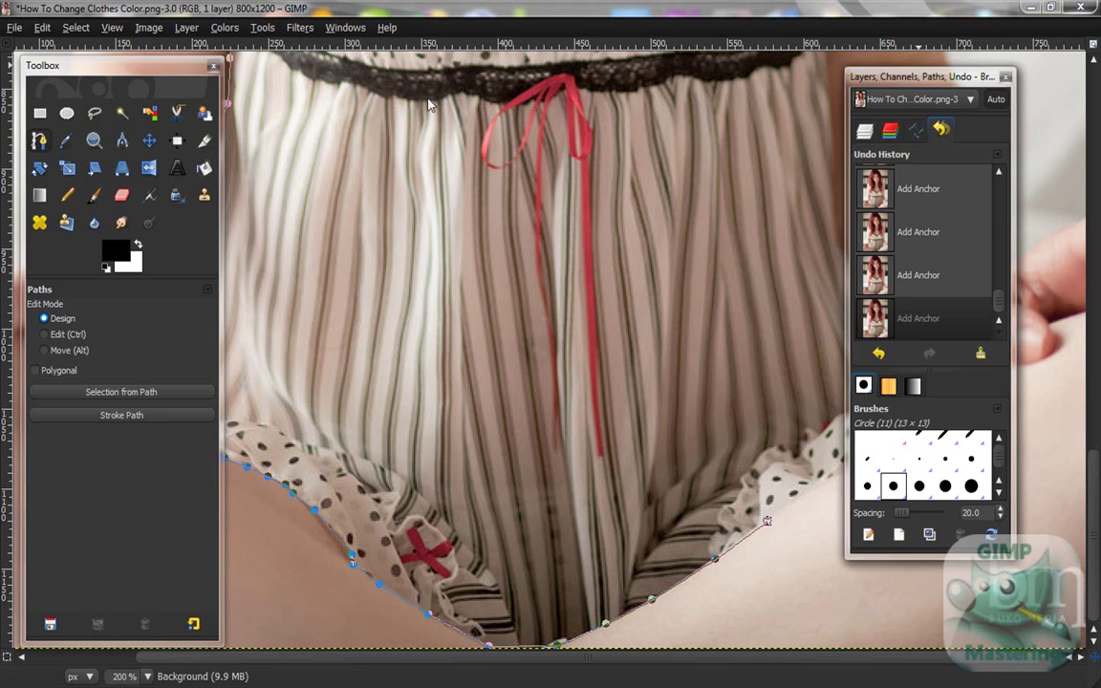
# Step: Move the layers and undo dock off the garment's right side and trace the path up the ruffled right hem toward the hand
pyautogui.moveTo(932, 76); pyautogui.dragTo(379, 93)
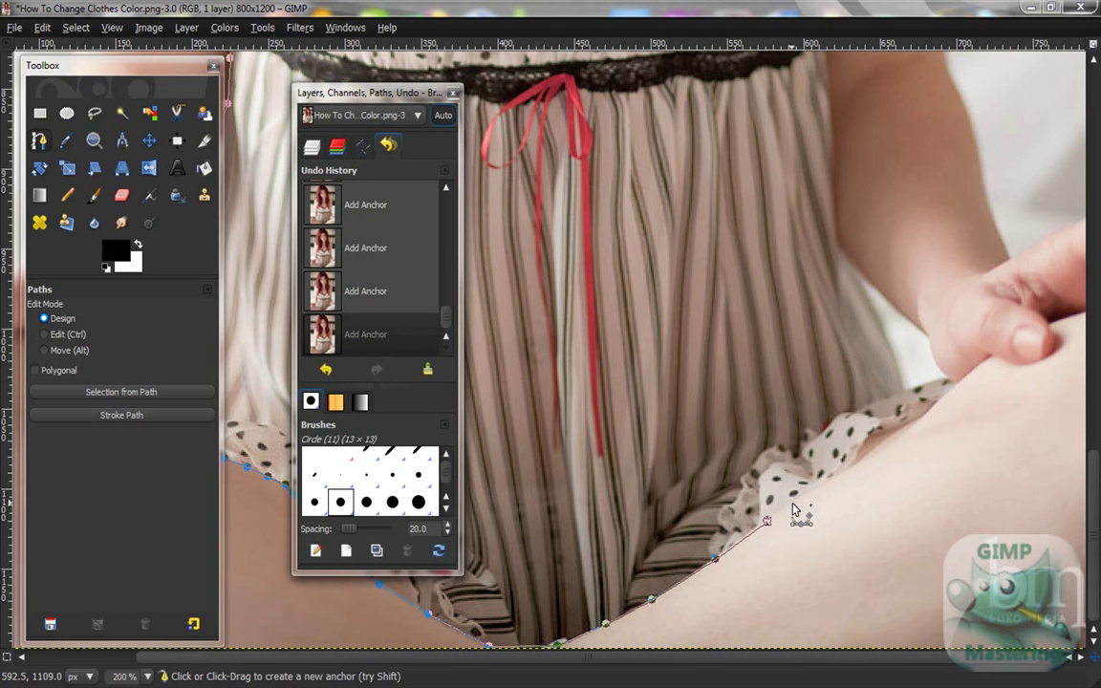
pyautogui.click(821, 484)
pyautogui.click(827, 477)
pyautogui.click(856, 456)
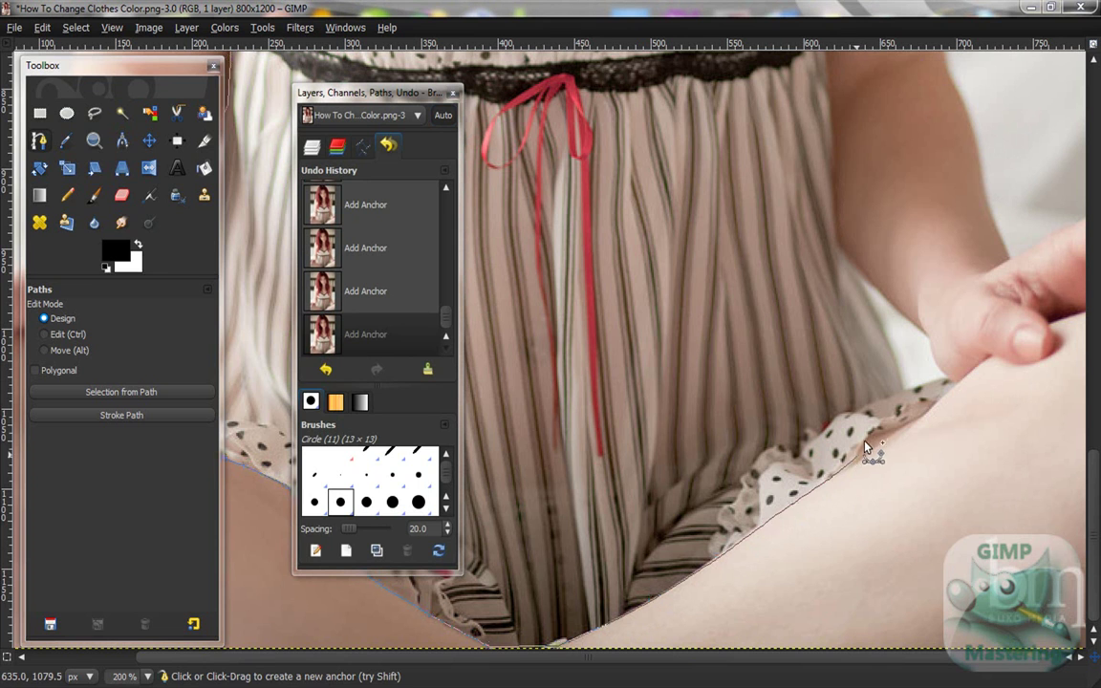
pyautogui.click(867, 437)
pyautogui.click(884, 429)
pyautogui.click(908, 422)
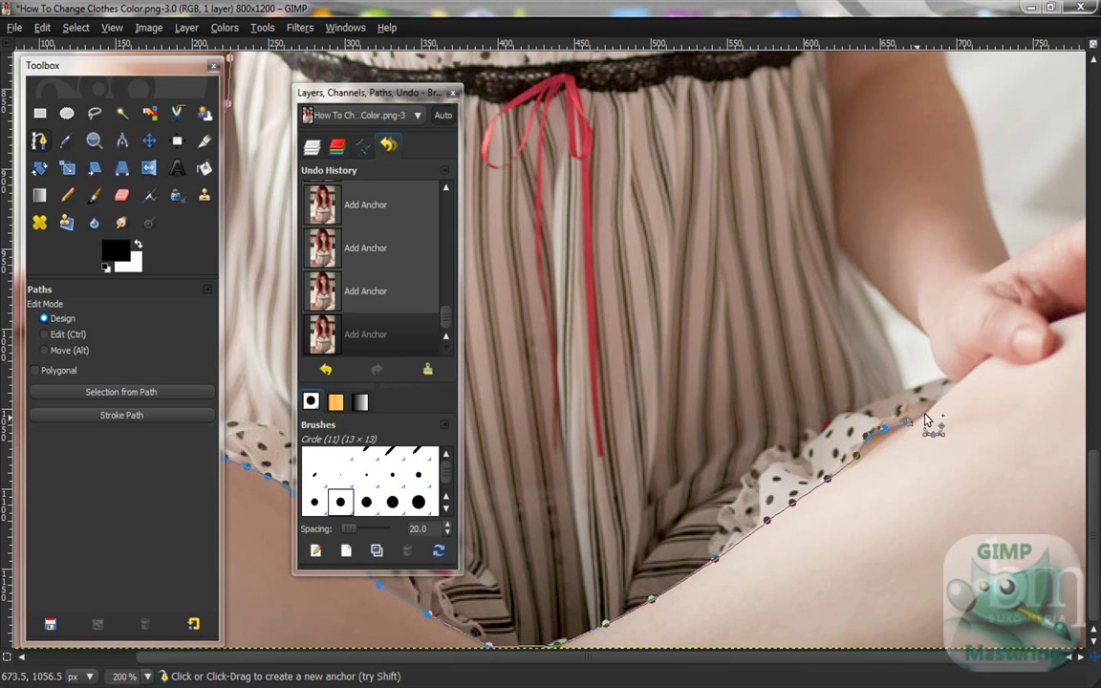
pyautogui.click(927, 409)
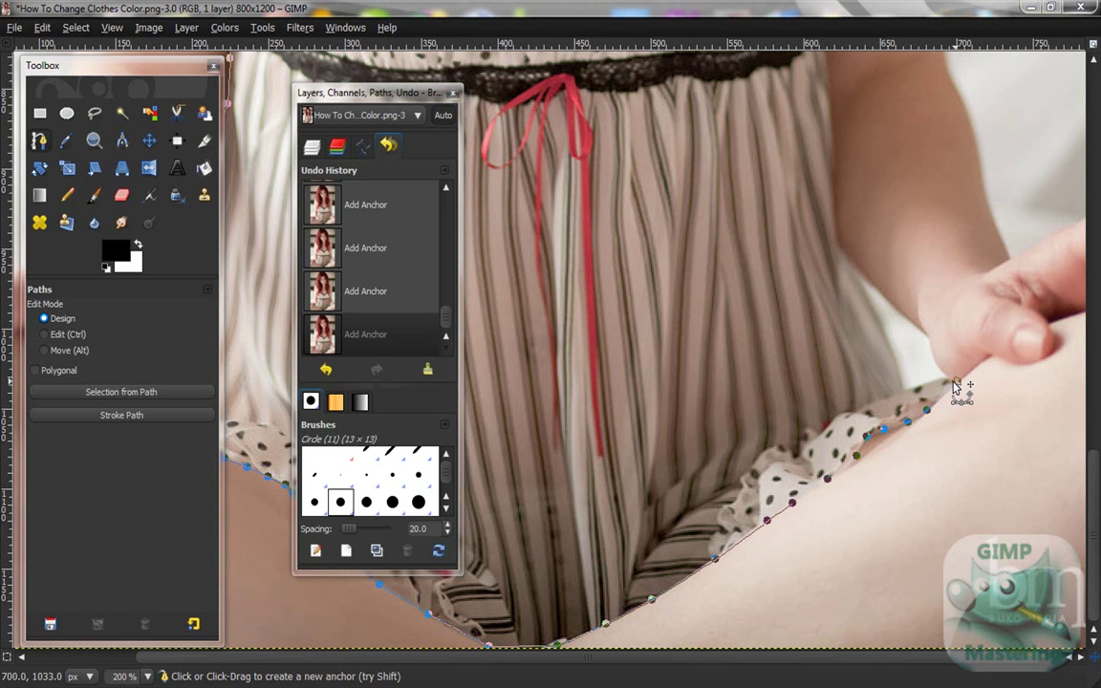
# Step: Bring the path around the ruffle's tip by the right hand and up the striped fabric's right side toward the waist lace
pyautogui.click(954, 382)
pyautogui.click(919, 383)
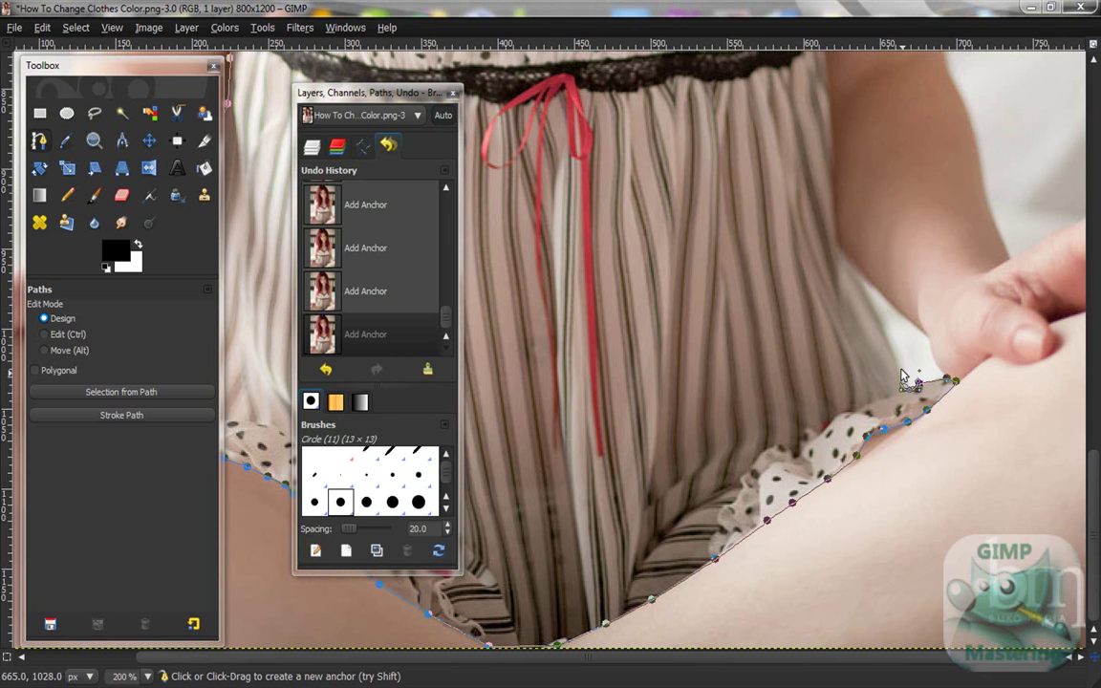
pyautogui.click(880, 310)
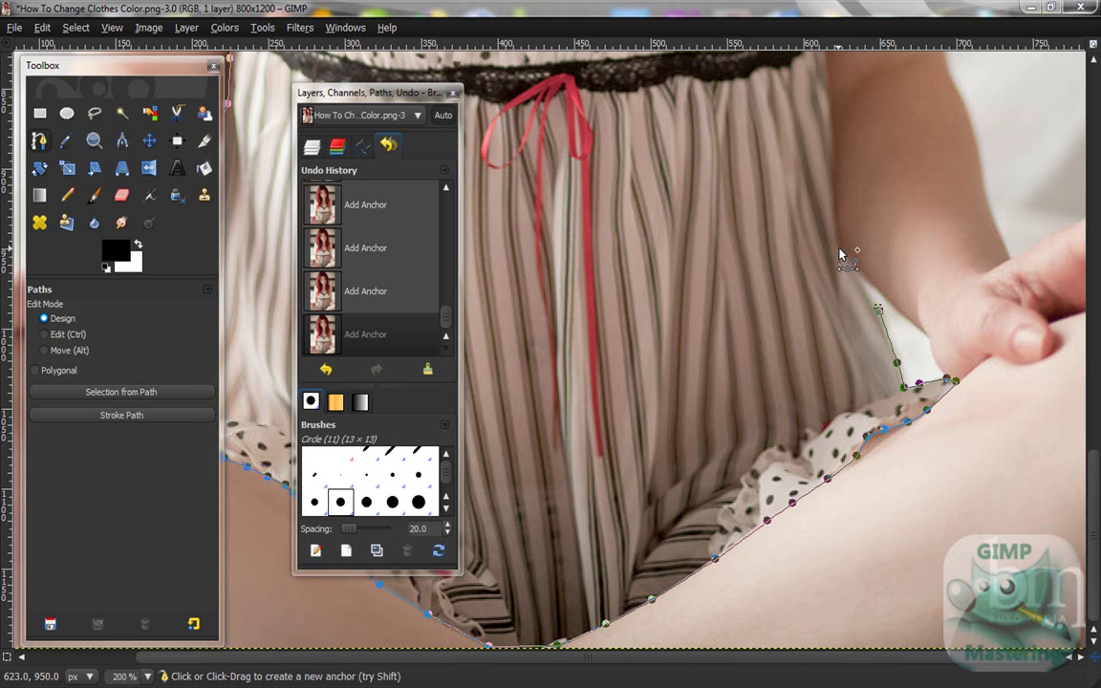
pyautogui.click(835, 209)
pyautogui.click(832, 150)
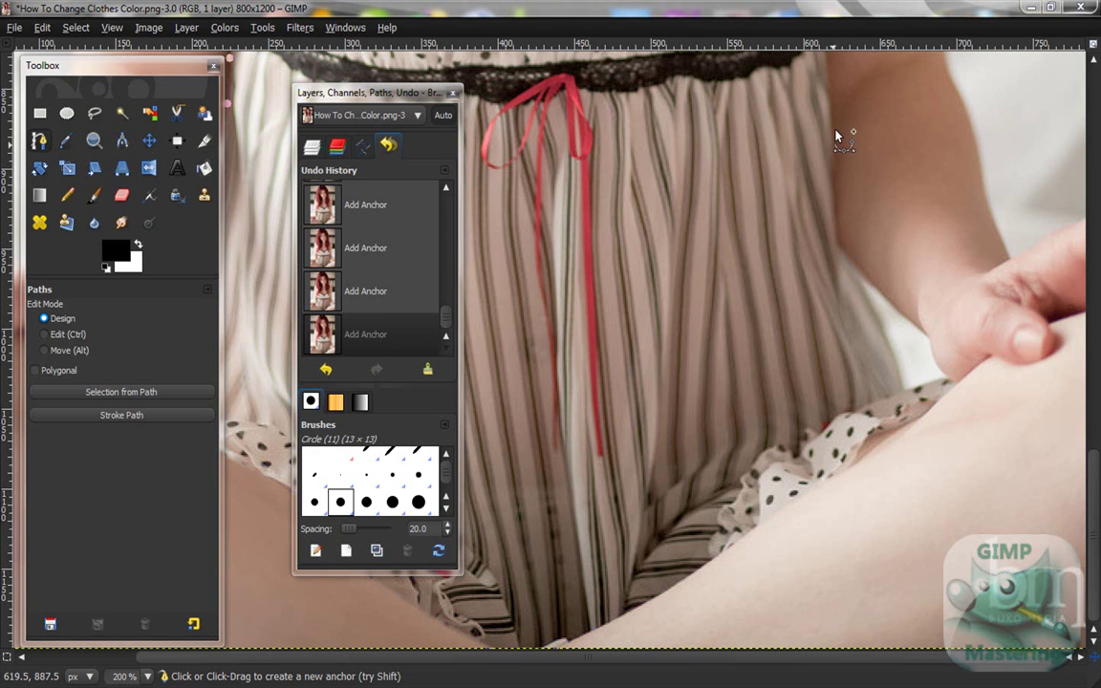
# Step: Trace the path past the right end of the waist lace and up the polka-dot bodice's right edge
pyautogui.scroll(5, 831, 105)
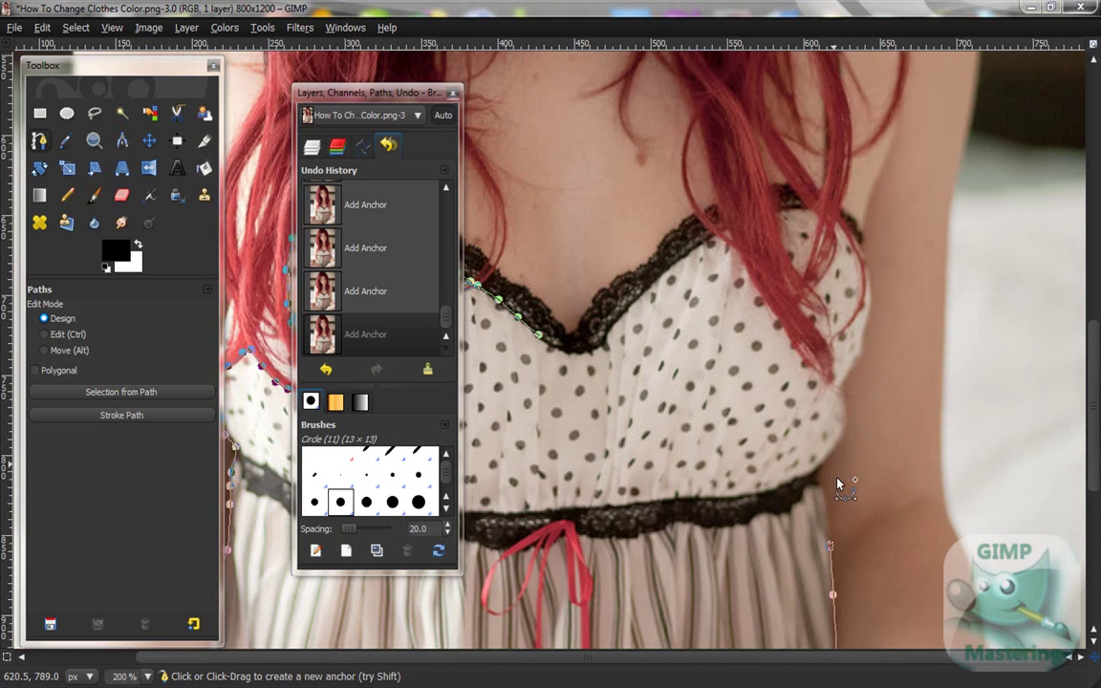
pyautogui.click(822, 485)
pyautogui.click(813, 471)
pyautogui.click(826, 456)
pyautogui.click(838, 439)
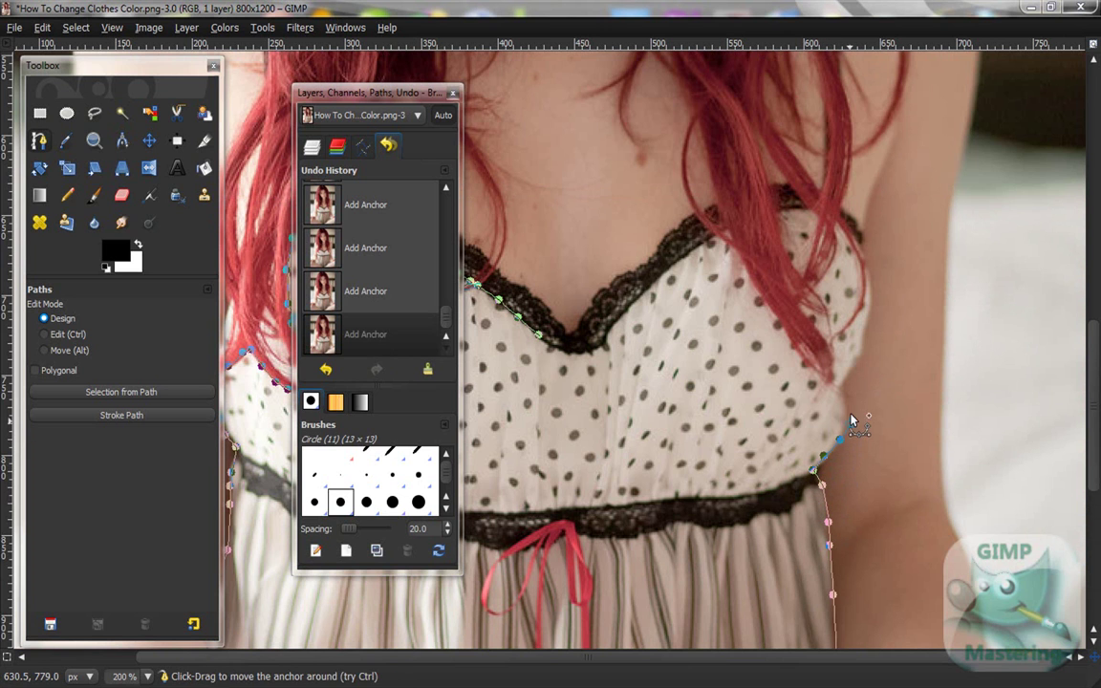
pyautogui.click(861, 353)
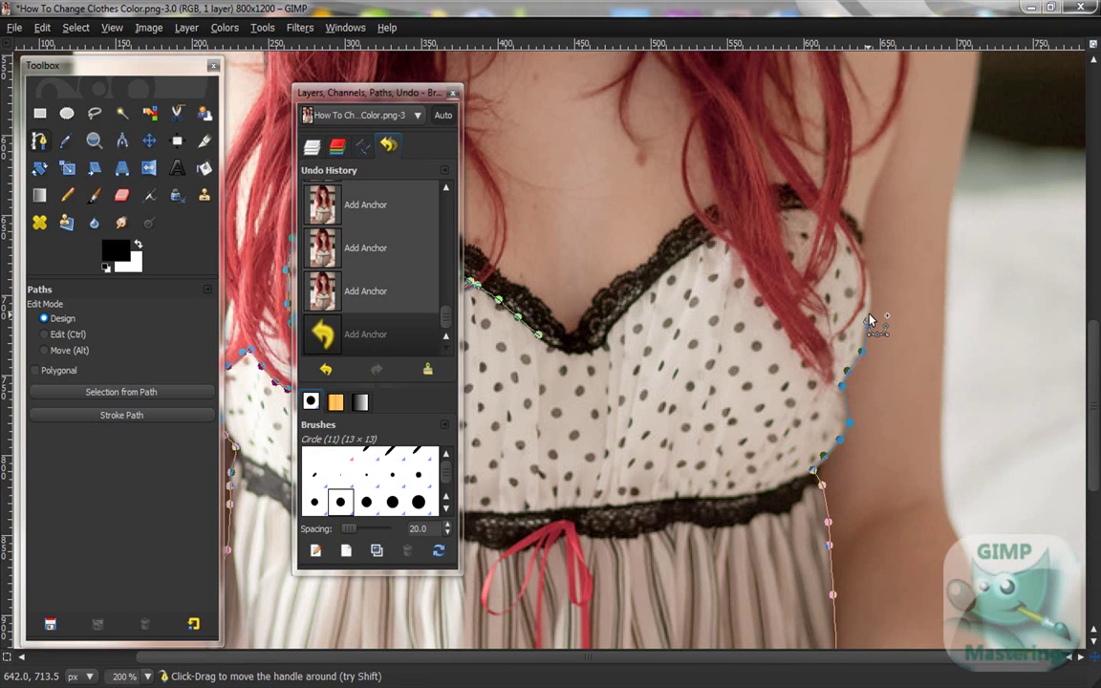
# Step: Carry the path around the lace atop the right cup and down the outer hair strand, bending its segments to fit
pyautogui.click(858, 229)
pyautogui.moveTo(857, 239); pyautogui.dragTo(859, 246)
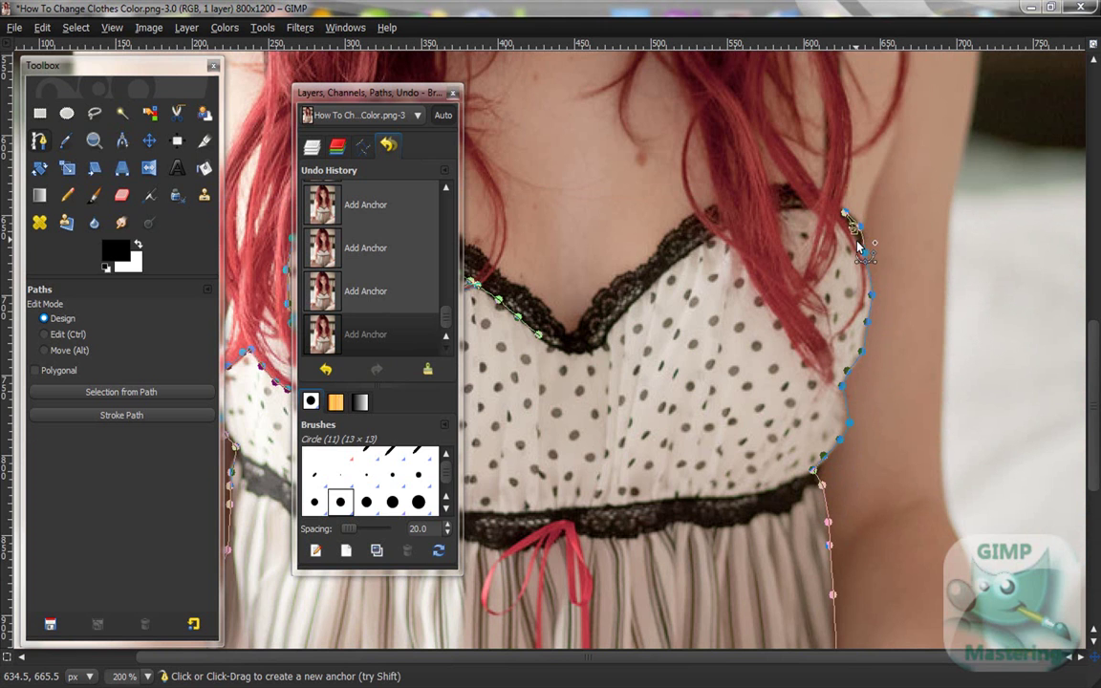
pyautogui.click(858, 247)
pyautogui.click(865, 275)
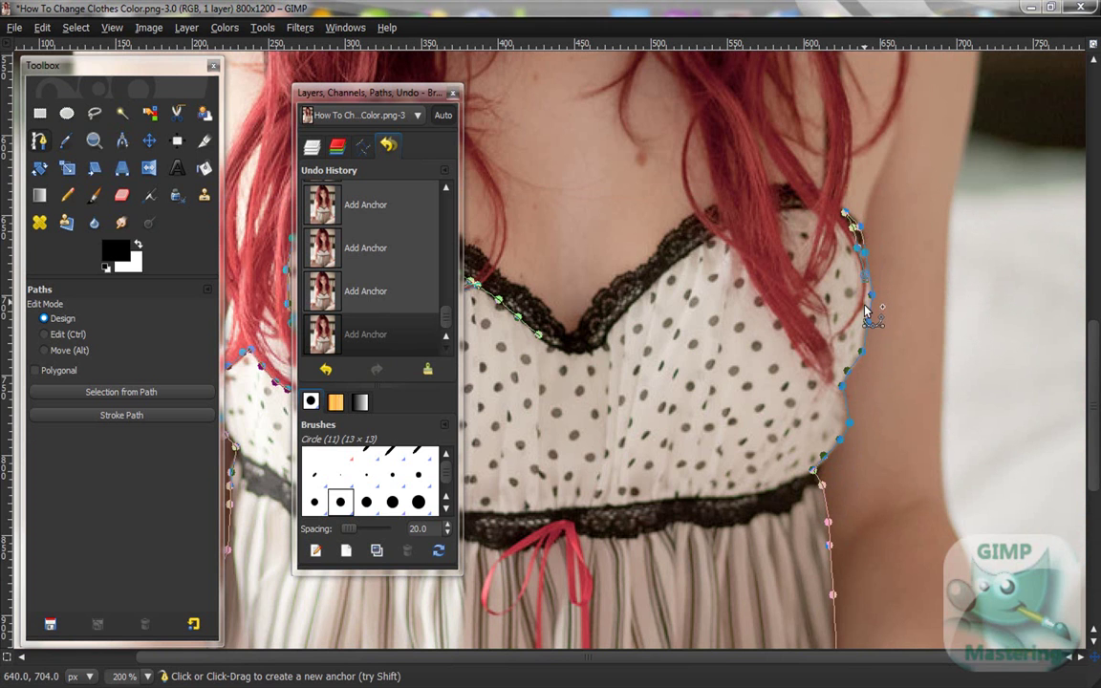
pyautogui.click(860, 308)
pyautogui.click(841, 332)
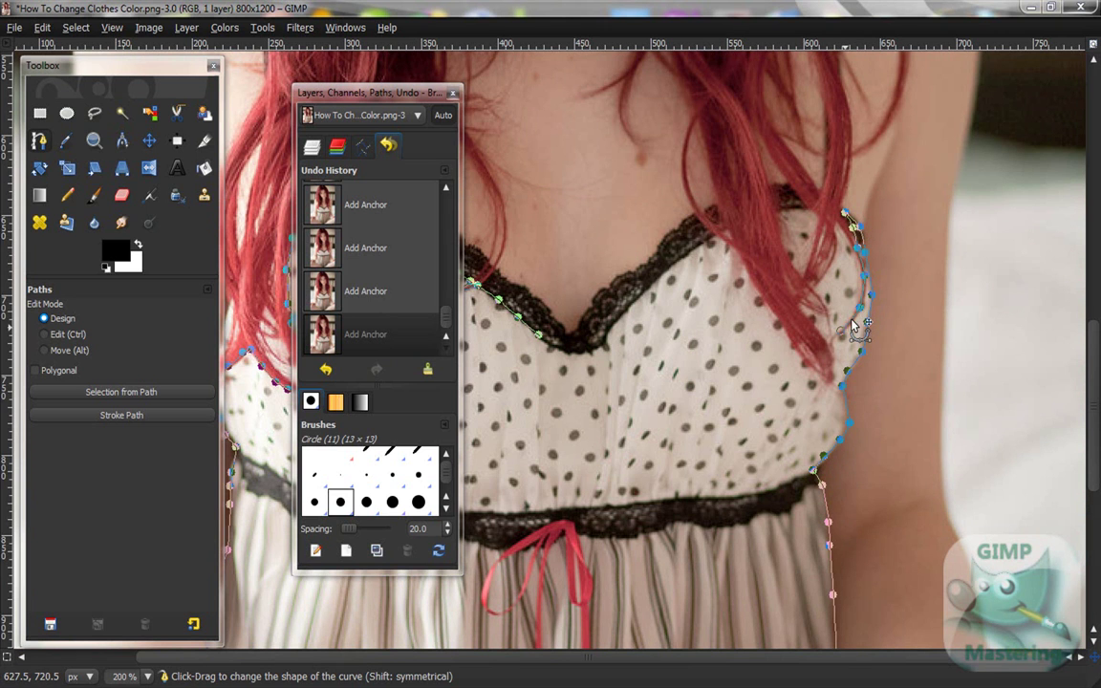
pyautogui.moveTo(855, 315); pyautogui.dragTo(854, 256)
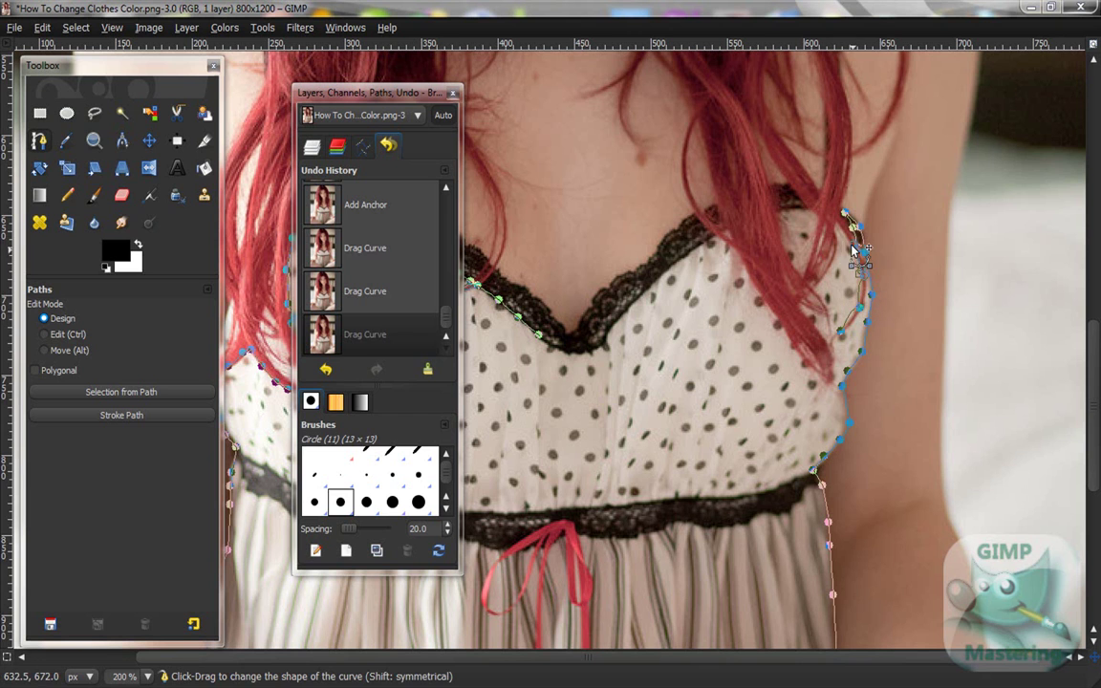
# Step: Add path anchors along the inner hair strands to outline the polka-dot fabric showing between them on the right cup
pyautogui.click(837, 226)
pyautogui.click(835, 250)
pyautogui.click(823, 271)
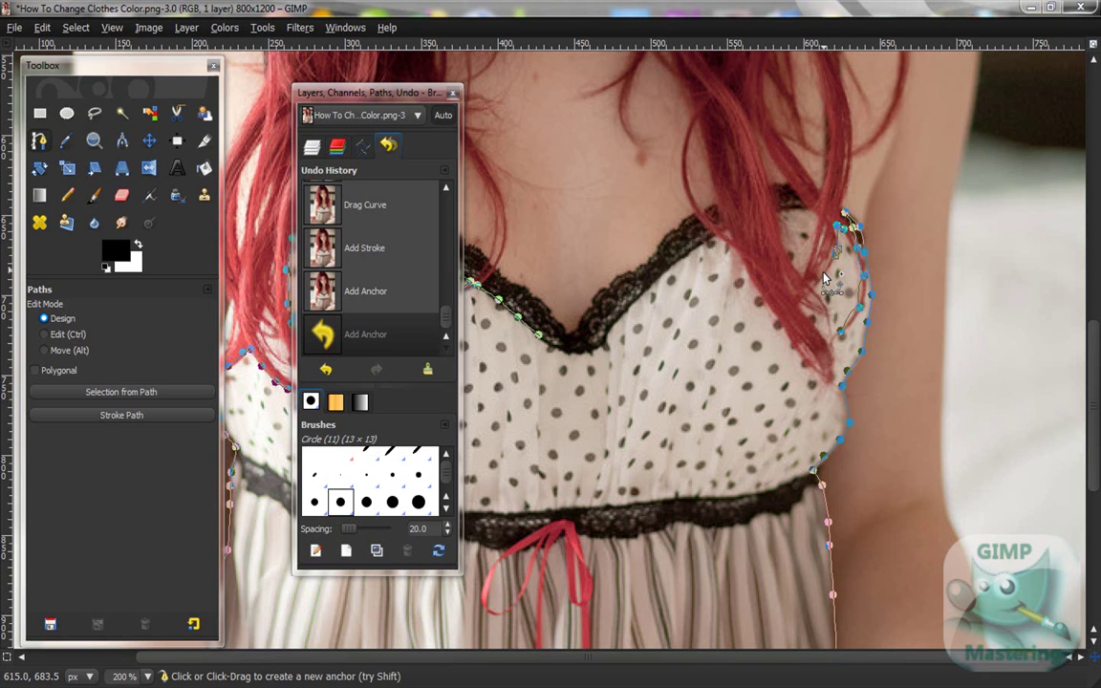
pyautogui.click(813, 291)
pyautogui.click(815, 294)
pyautogui.click(829, 309)
pyautogui.click(824, 314)
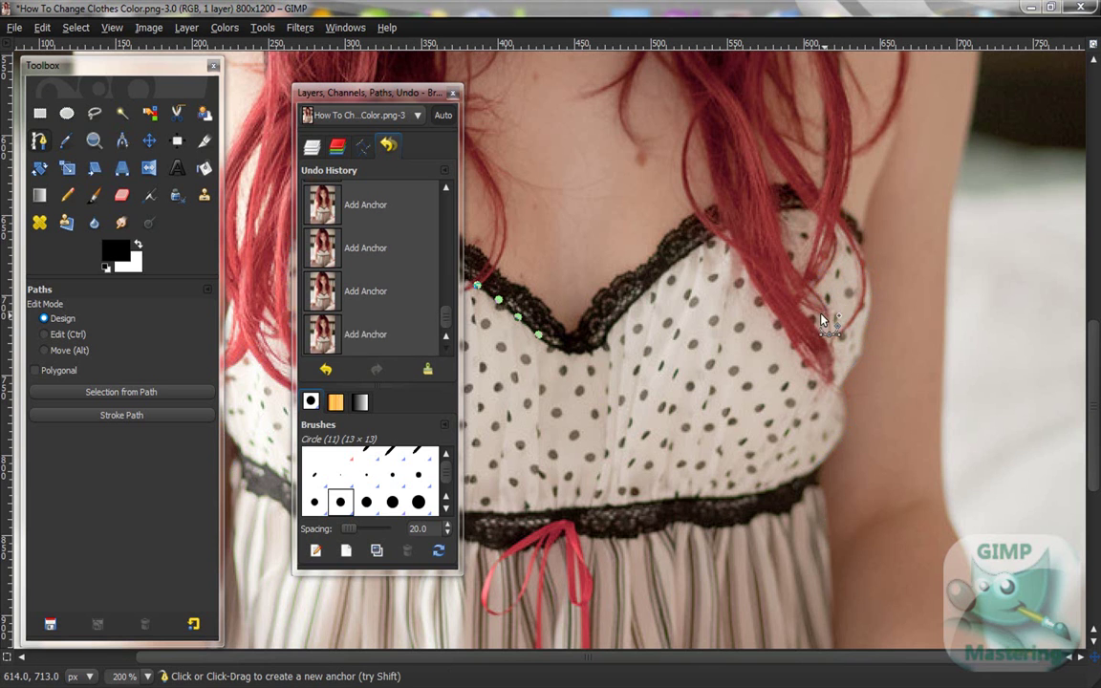
# Step: Trace the path along the hair toward its tip on the right cup and undo the last misplaced anchor
pyautogui.click(802, 304)
pyautogui.moveTo(805, 314); pyautogui.dragTo(812, 323)
pyautogui.click(815, 331)
pyautogui.click(828, 346)
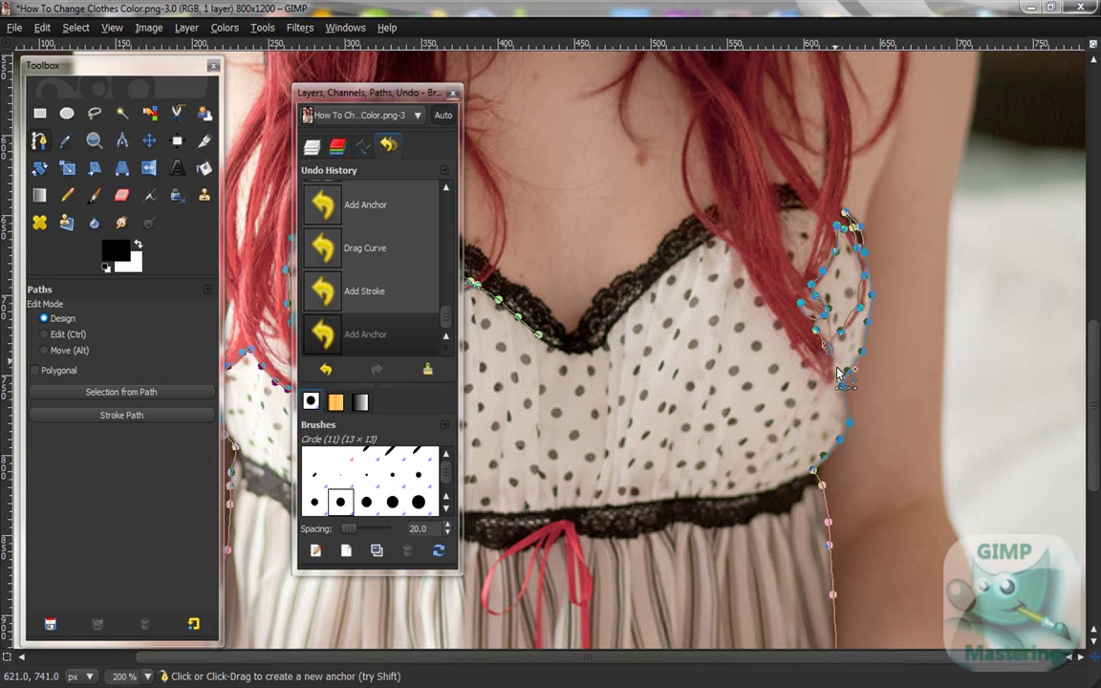
pyautogui.click(836, 367)
pyautogui.hotkey('ctrl', 'z')
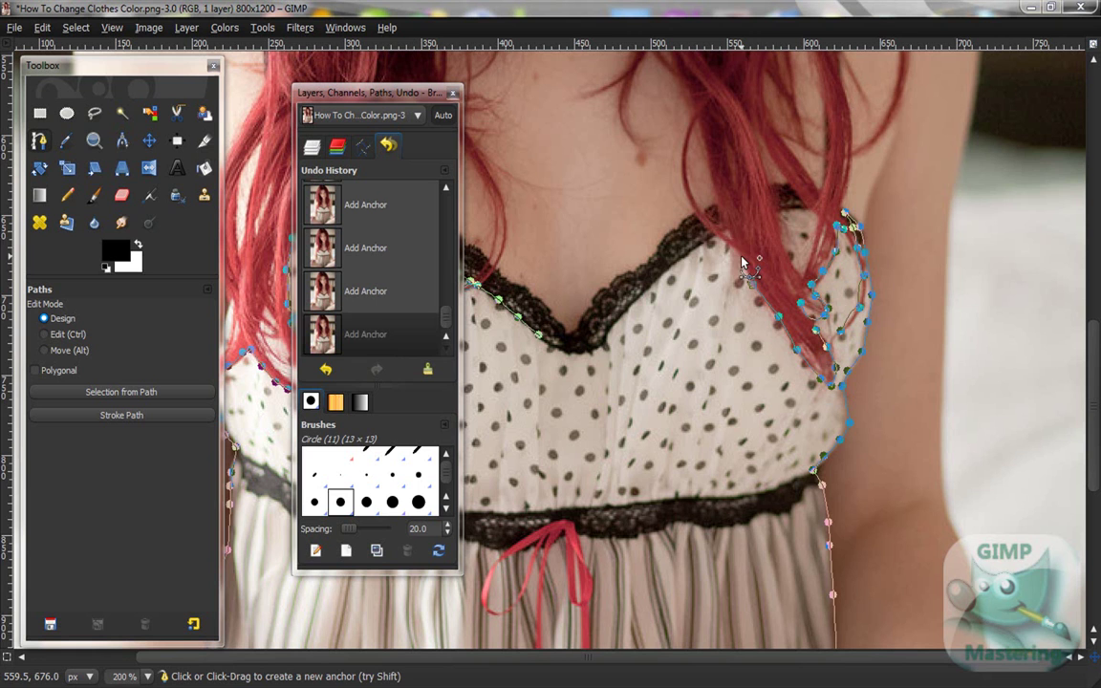
# Step: Trace the path from the hair's inner edge along the underside of the neckline lace to the bottom of the V
pyautogui.click(722, 237)
pyautogui.click(704, 238)
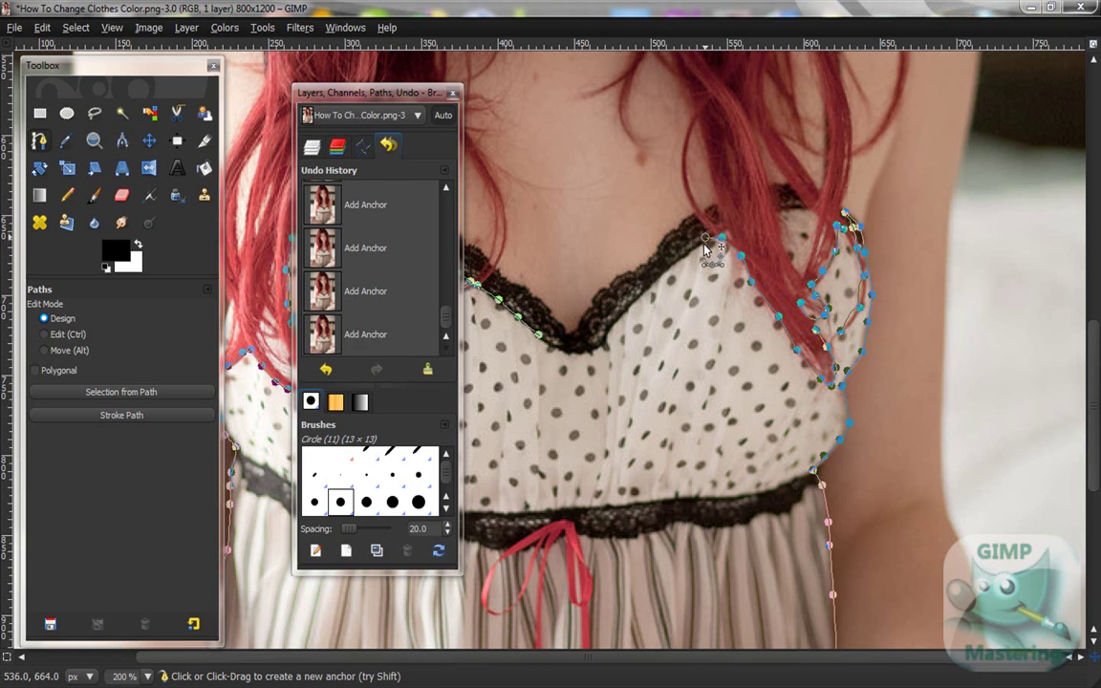
pyautogui.click(655, 278)
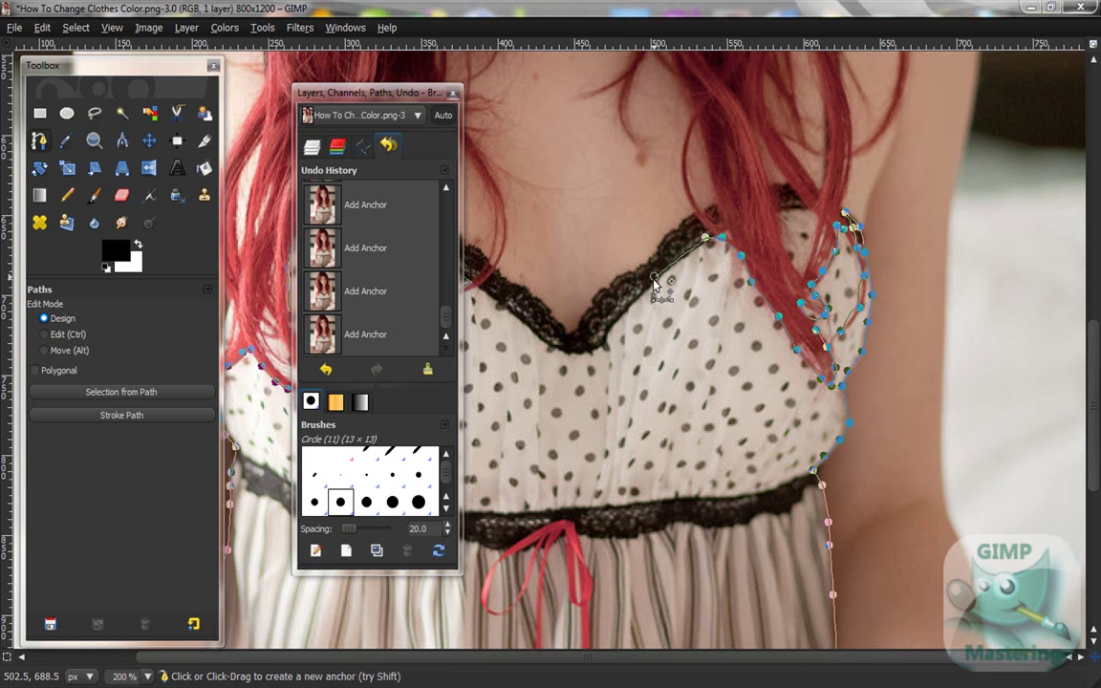
pyautogui.click(607, 328)
pyautogui.click(602, 344)
pyautogui.click(569, 351)
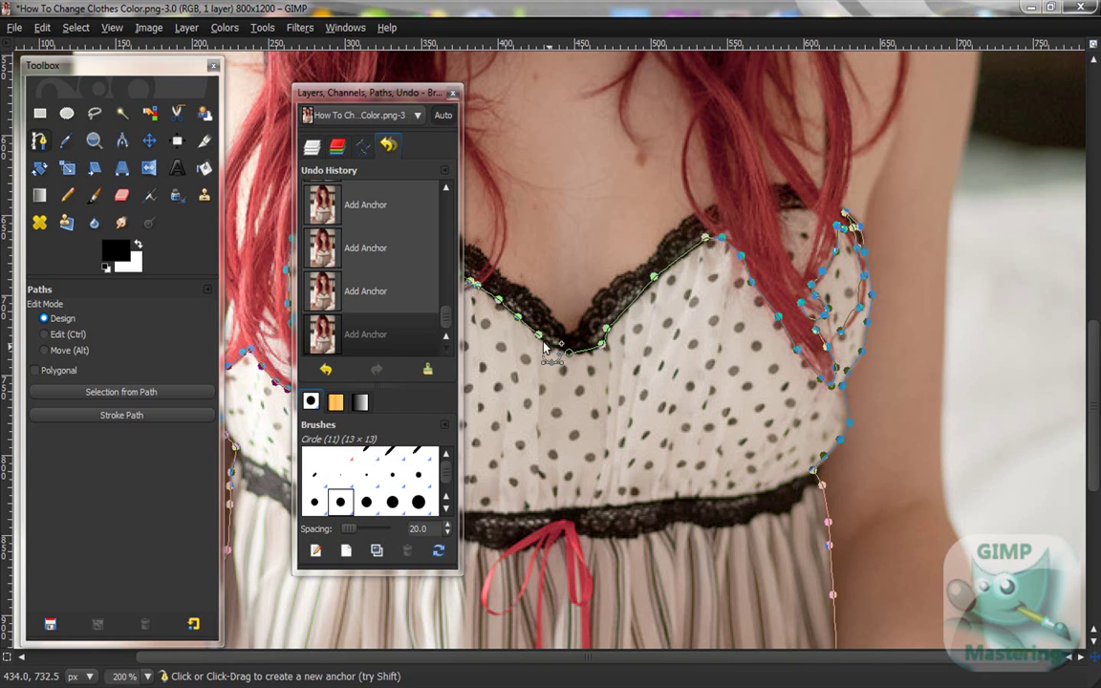
# Step: Try to join the path to its starting anchor beside the V of the neckline and readjust that anchor's position
pyautogui.keyDown('ctrl'); pyautogui.click(539, 335); pyautogui.keyUp('ctrl')
pyautogui.moveTo(541, 341); pyautogui.dragTo(543, 356)
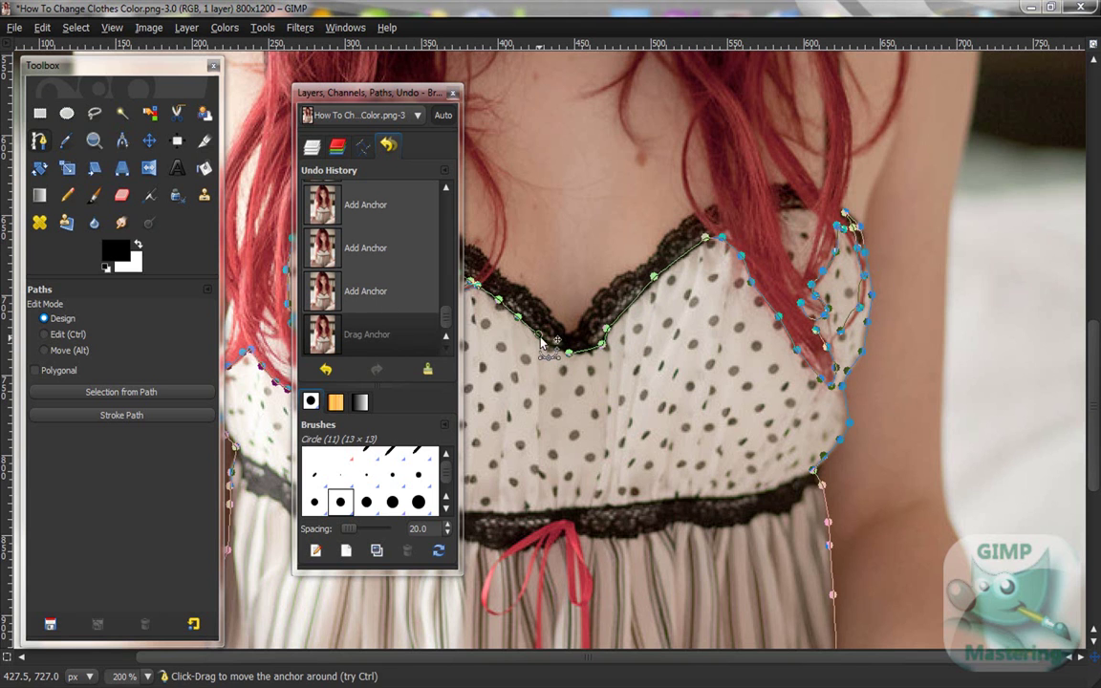
pyautogui.moveTo(541, 341); pyautogui.dragTo(541, 335)
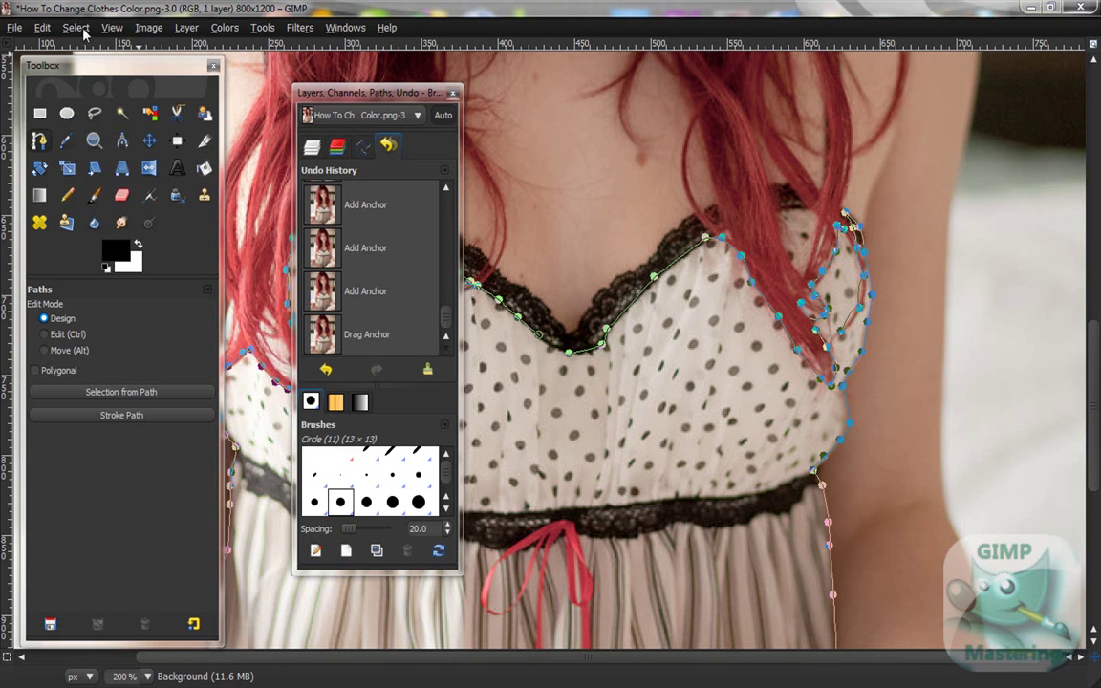
# Step: Convert the path to a selection, check its outline around the garment, and move the layers and undo dock off the bodice
pyautogui.click(83, 34)
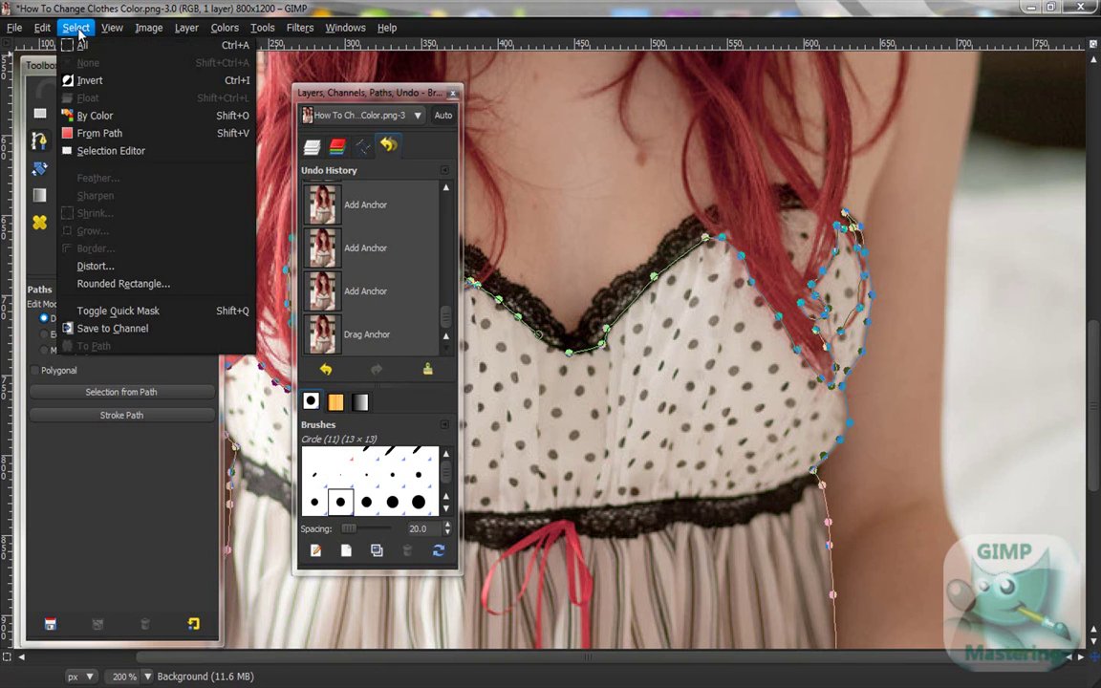
pyautogui.click(88, 130)
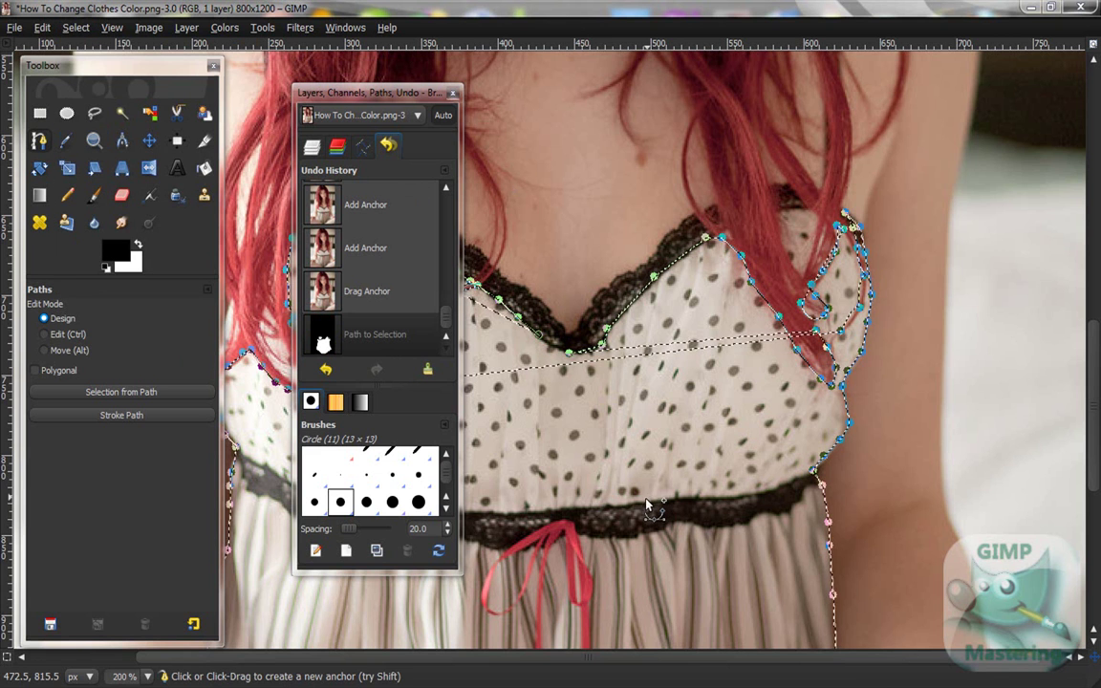
pyautogui.scroll(-8, 640, 507)
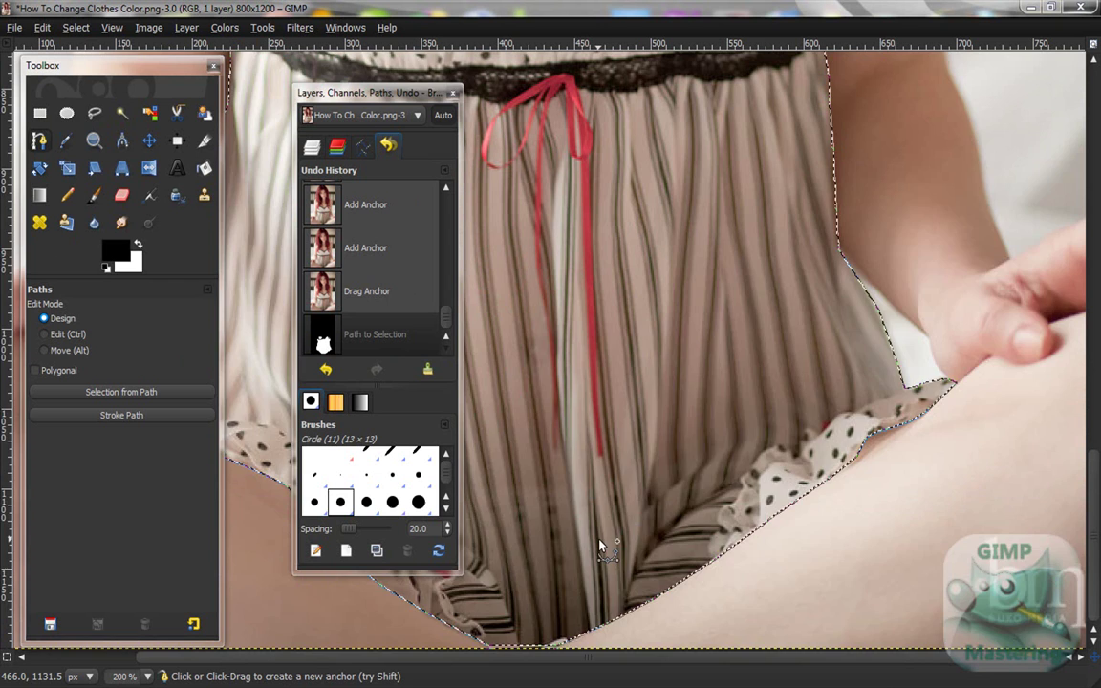
pyautogui.scroll(5, 597, 544)
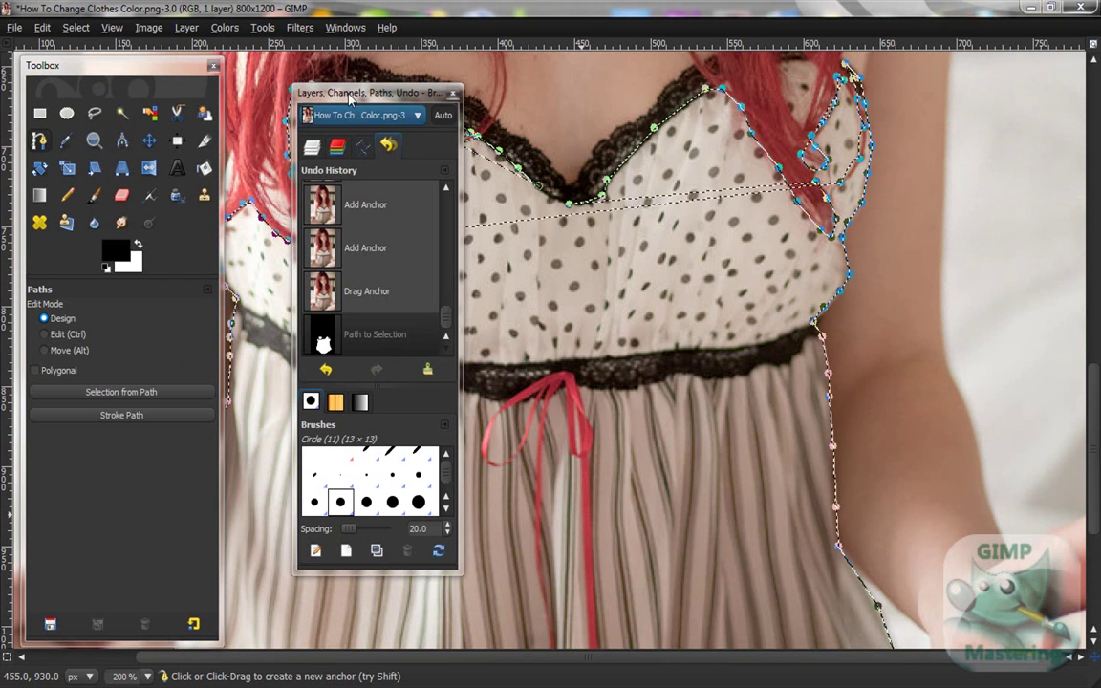
pyautogui.moveTo(373, 92); pyautogui.dragTo(1028, 86)
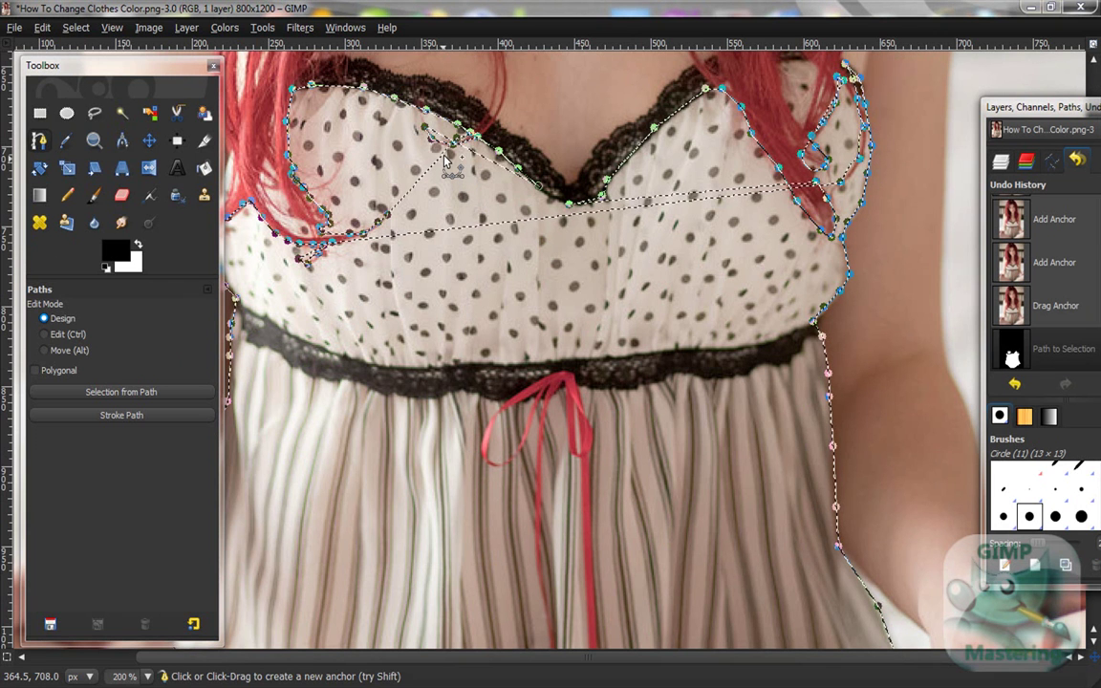
# Step: Open Color Balance for the selected garment and set the midtones Cyan–Red level to -100
pyautogui.click(222, 28)
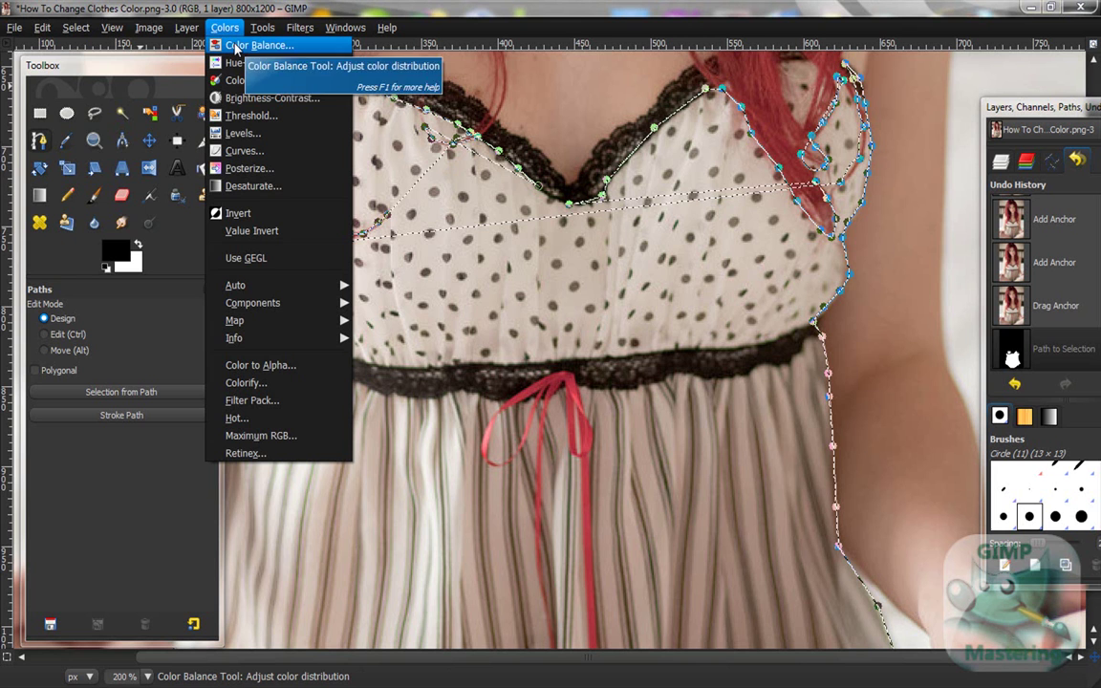
pyautogui.click(235, 46)
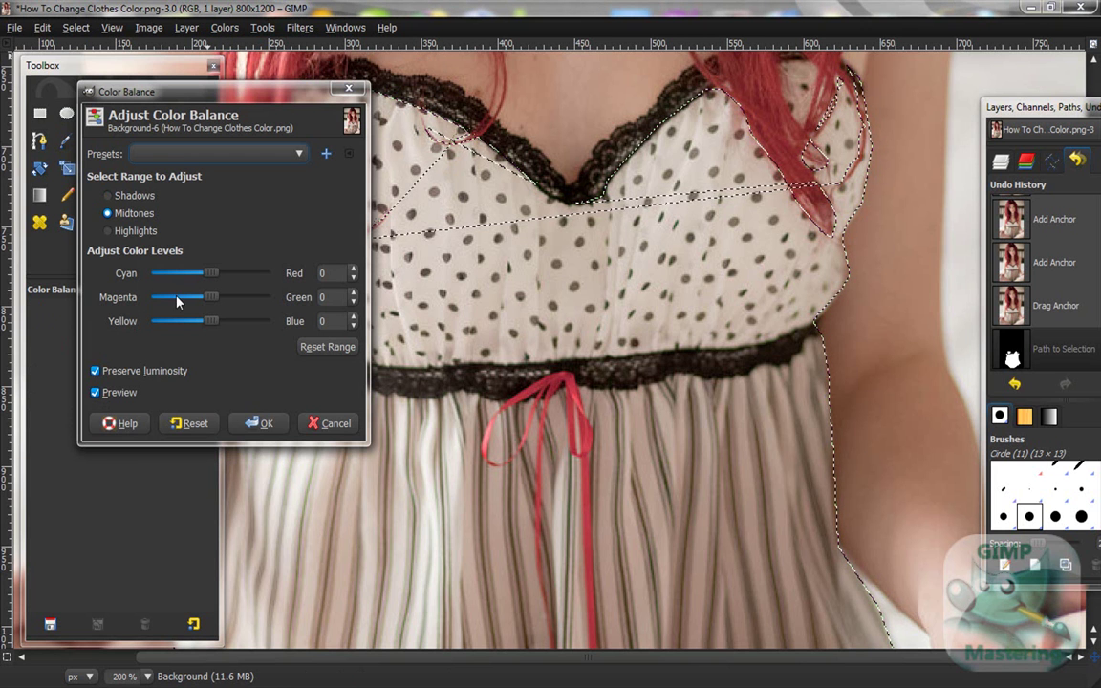
pyautogui.moveTo(211, 275); pyautogui.dragTo(134, 279)
pyautogui.scroll(-5, 526, 473)
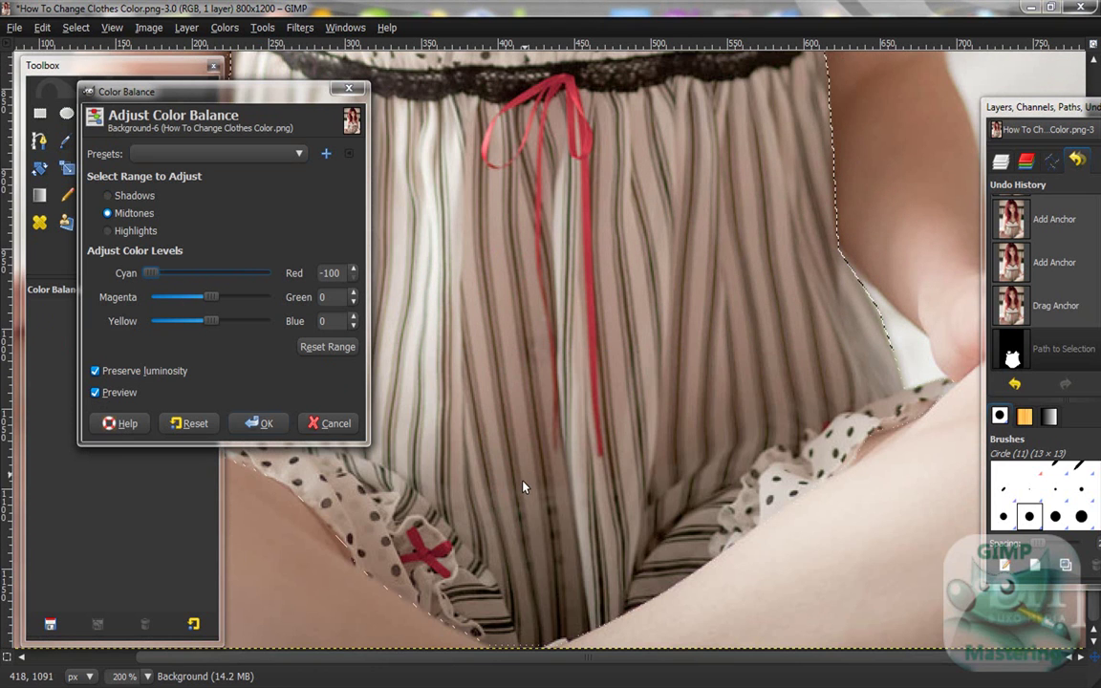
# Step: Set the midtones Magenta–Green level to -41 and the Yellow–Blue level to 14 for the selected garment
pyautogui.scroll(2, 516, 494)
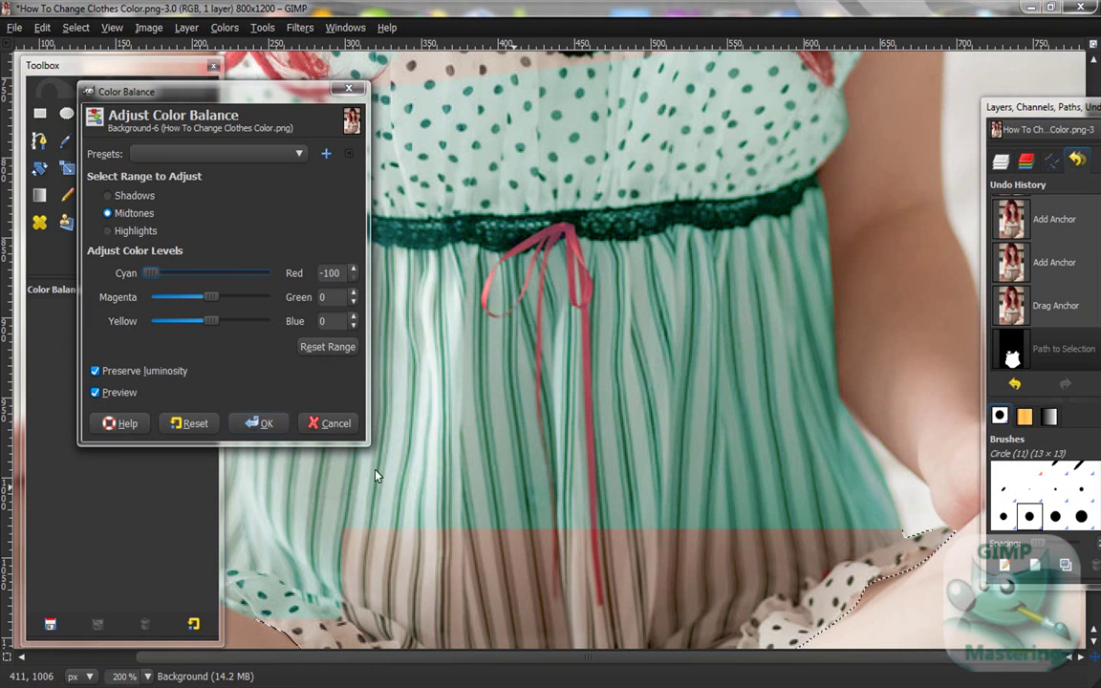
pyautogui.moveTo(212, 302); pyautogui.dragTo(186, 302)
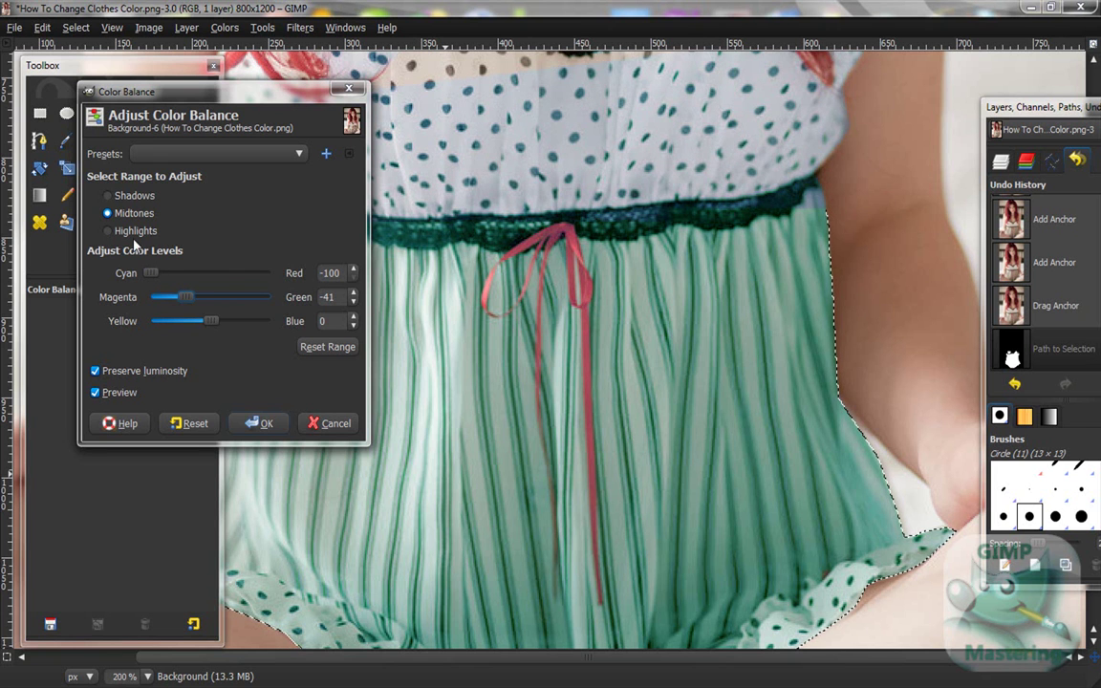
pyautogui.moveTo(210, 321)
pyautogui.mouseDown()
pyautogui.moveTo(245, 321)
pyautogui.moveTo(203, 327)
pyautogui.moveTo(219, 321)
pyautogui.mouseUp()
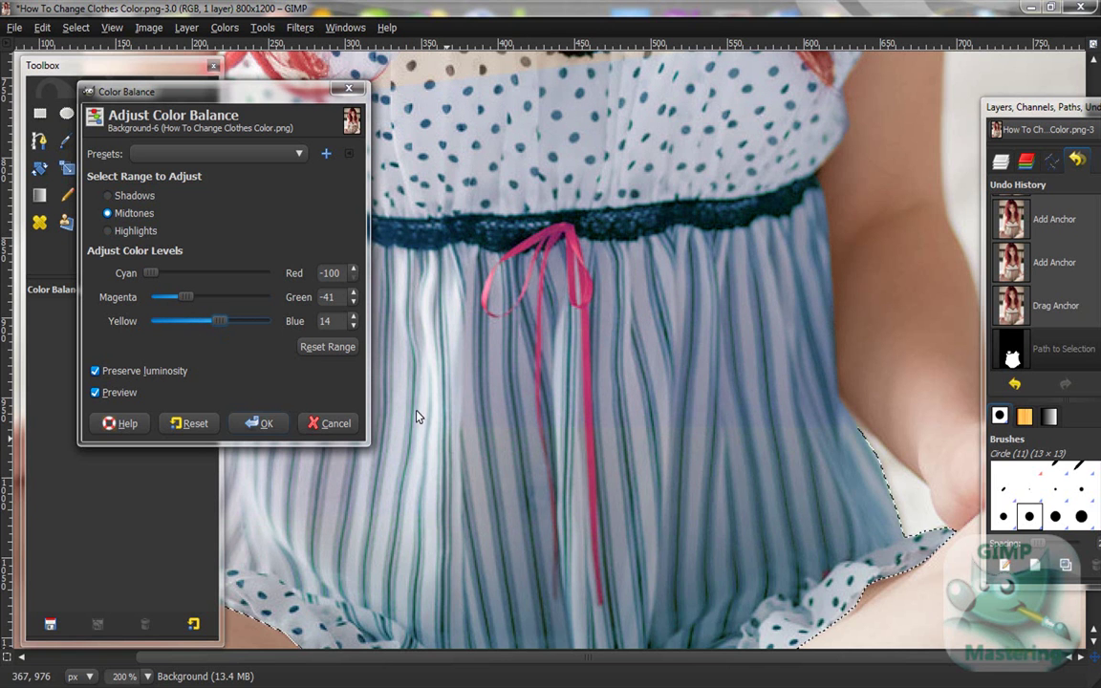
# Step: Shift the garment's shadows slightly toward magenta, set the highlights Cyan–Red level to 16, and apply the color balance
pyautogui.click(134, 195)
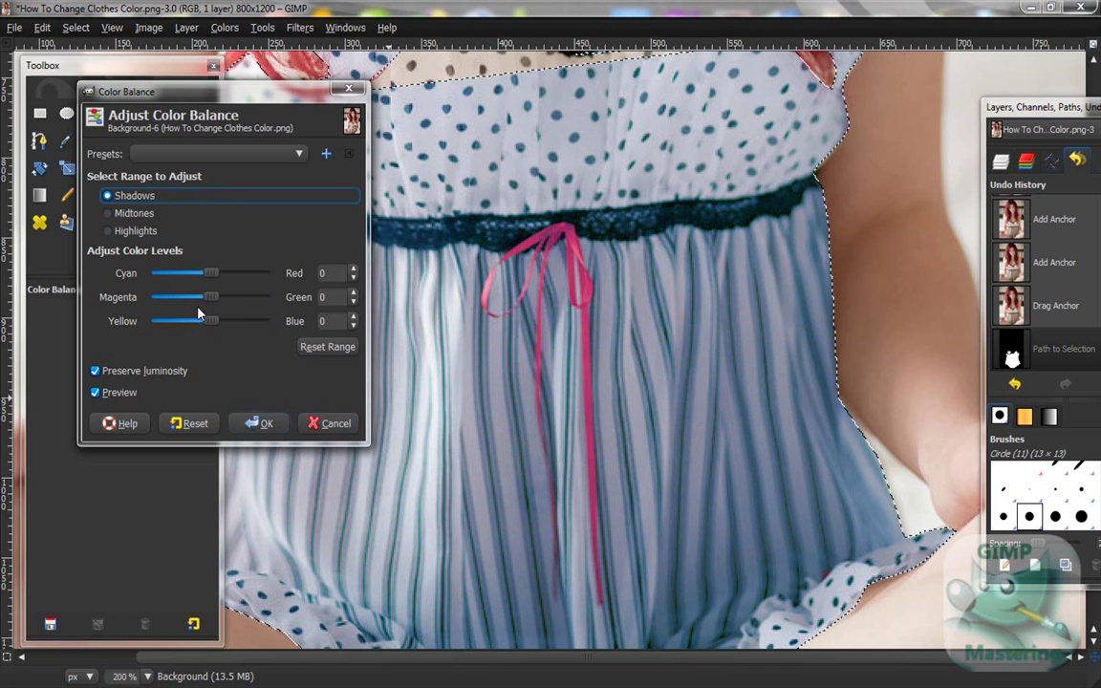
pyautogui.moveTo(209, 299)
pyautogui.mouseDown()
pyautogui.moveTo(188, 301)
pyautogui.moveTo(216, 307)
pyautogui.moveTo(199, 297)
pyautogui.mouseUp()
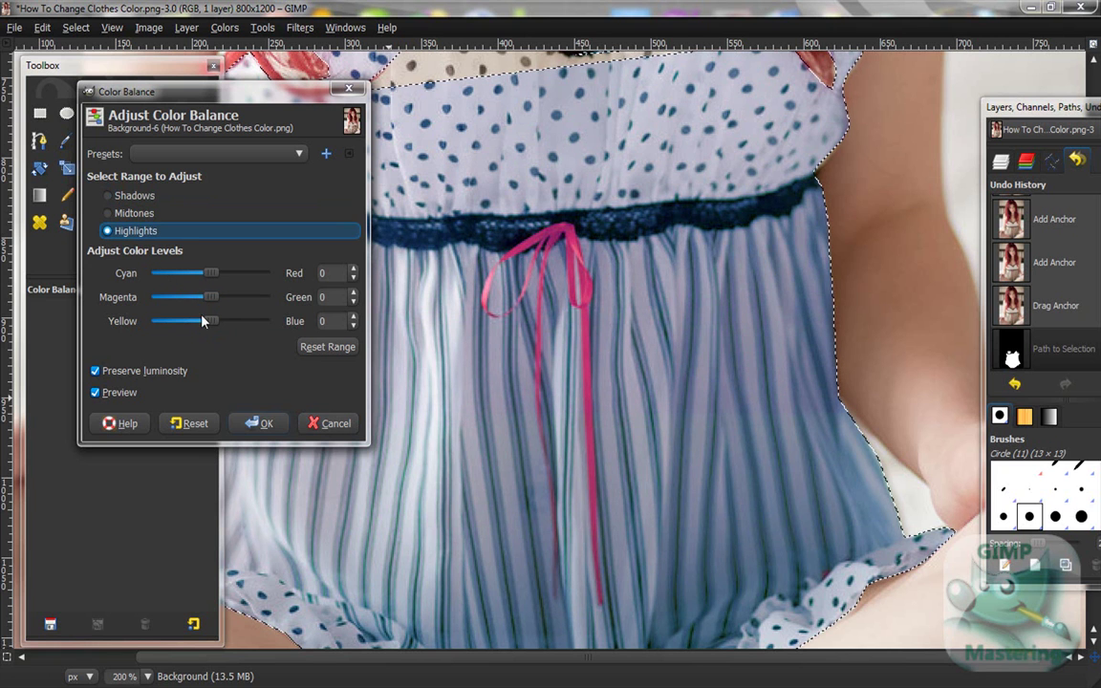
pyautogui.moveTo(212, 275); pyautogui.dragTo(222, 280)
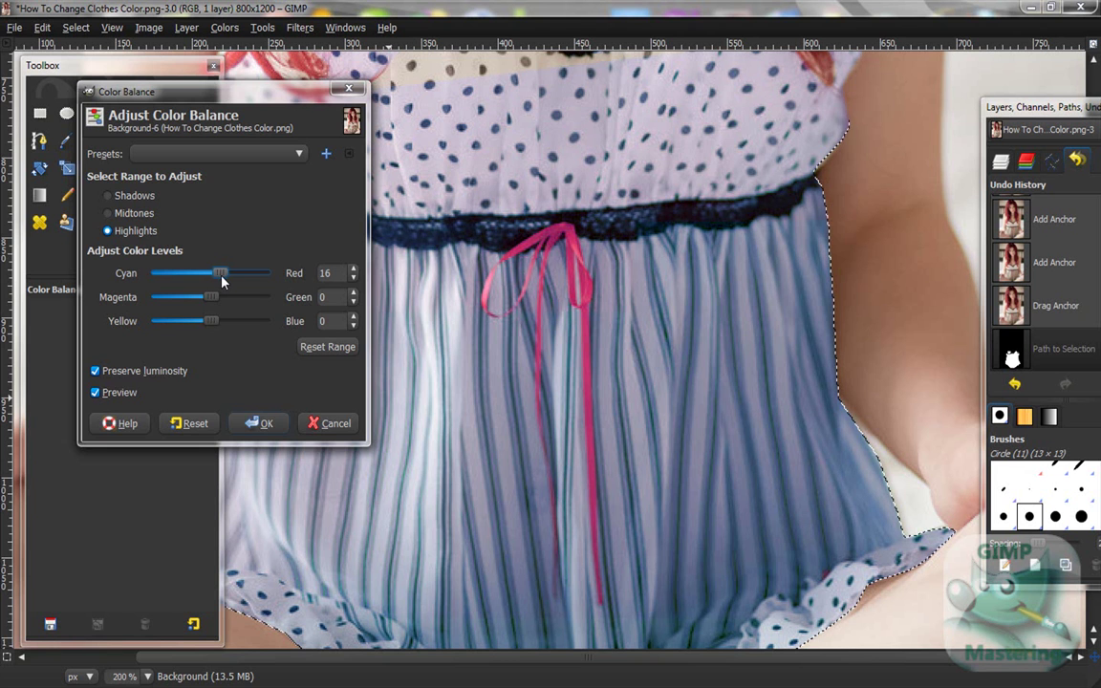
pyautogui.click(258, 423)
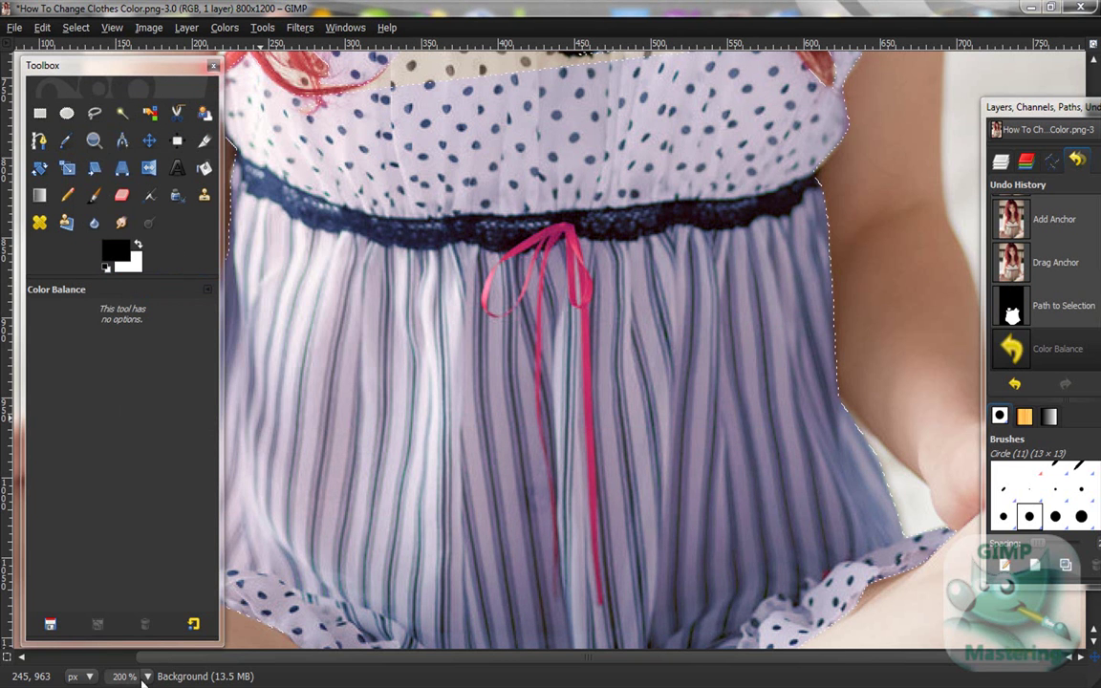
# Step: View the recolored garment at 100% zoom and remove the selection around it
pyautogui.click(148, 677)
pyautogui.click(143, 599)
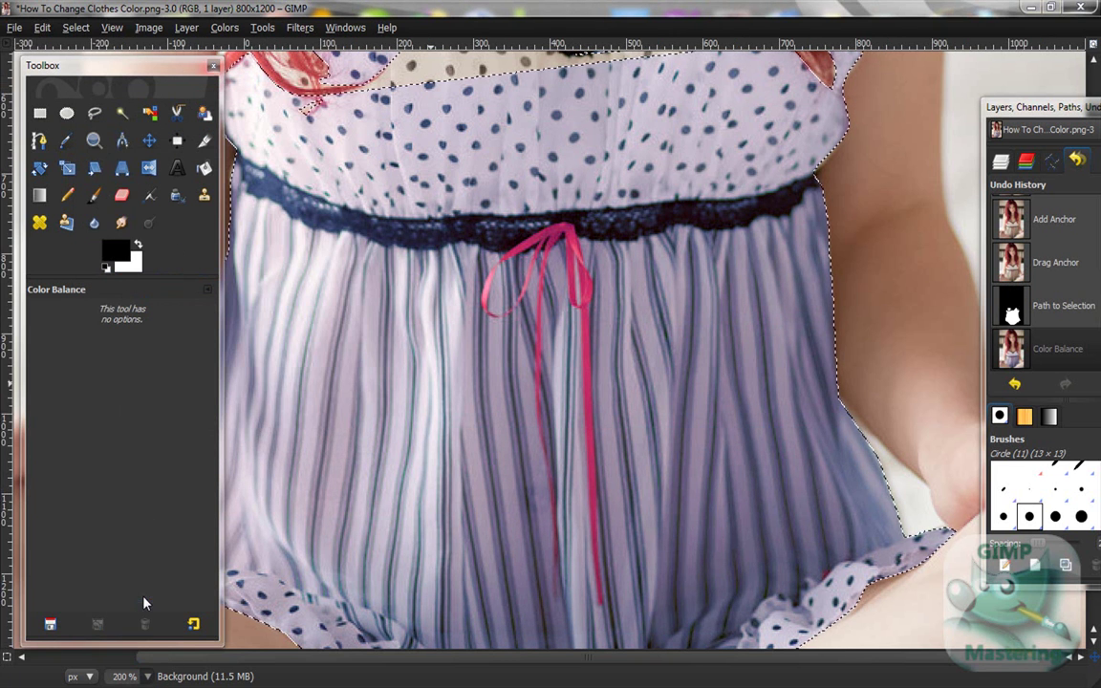
pyautogui.scroll(1, 567, 513)
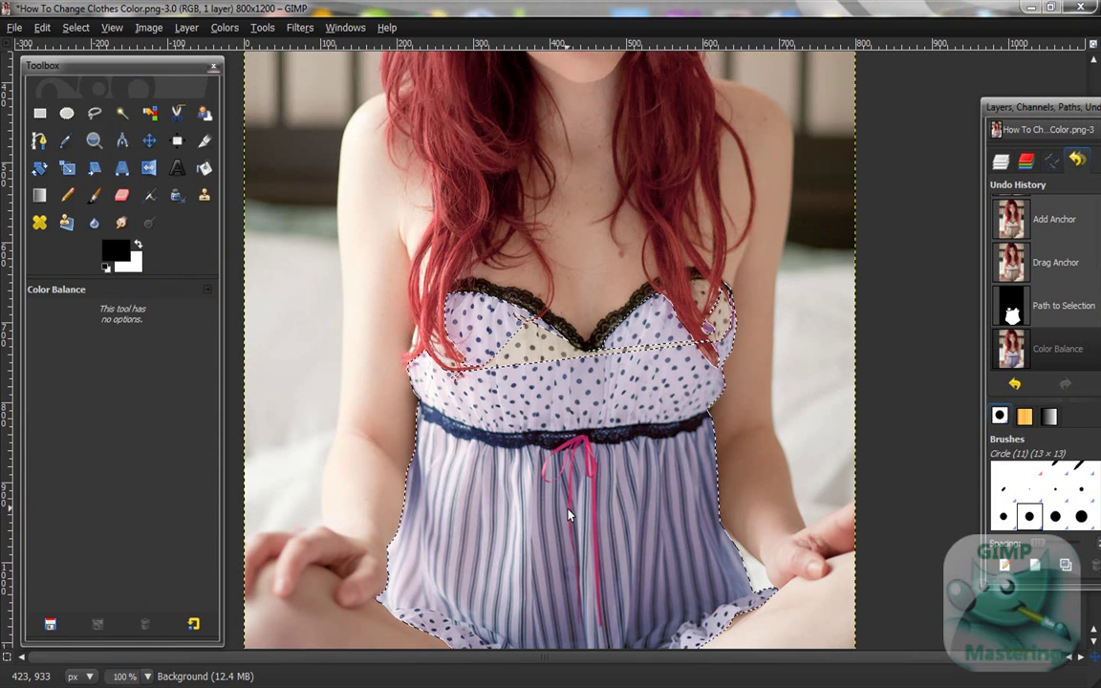
pyautogui.scroll(-2, 569, 516)
pyautogui.click(75, 27)
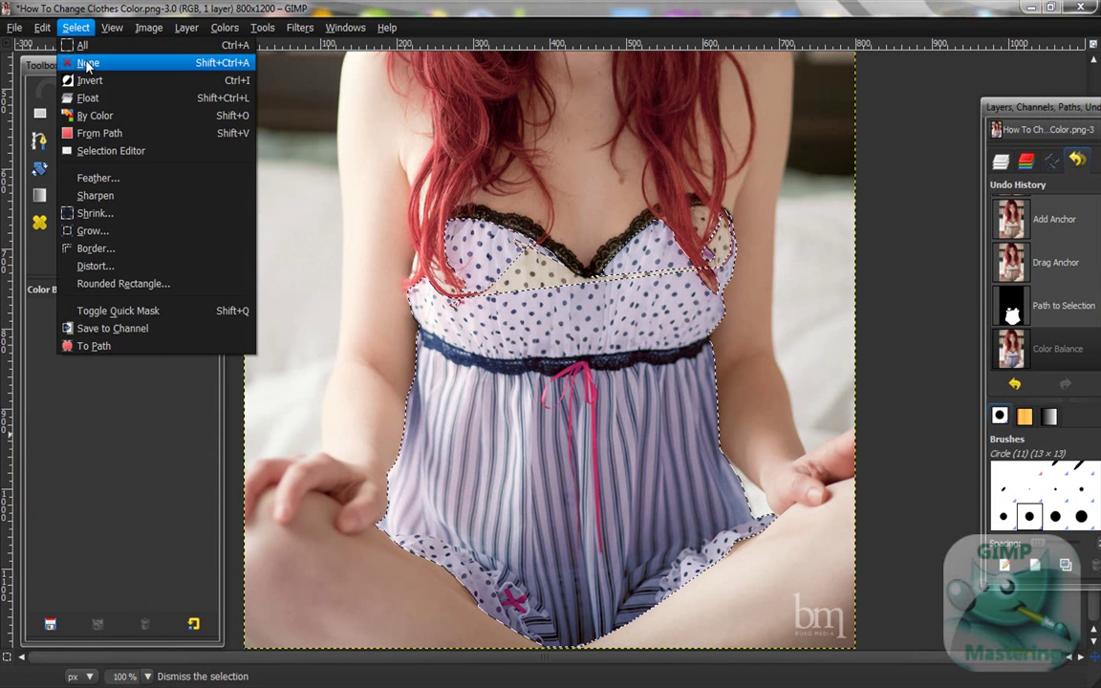
pyautogui.click(86, 63)
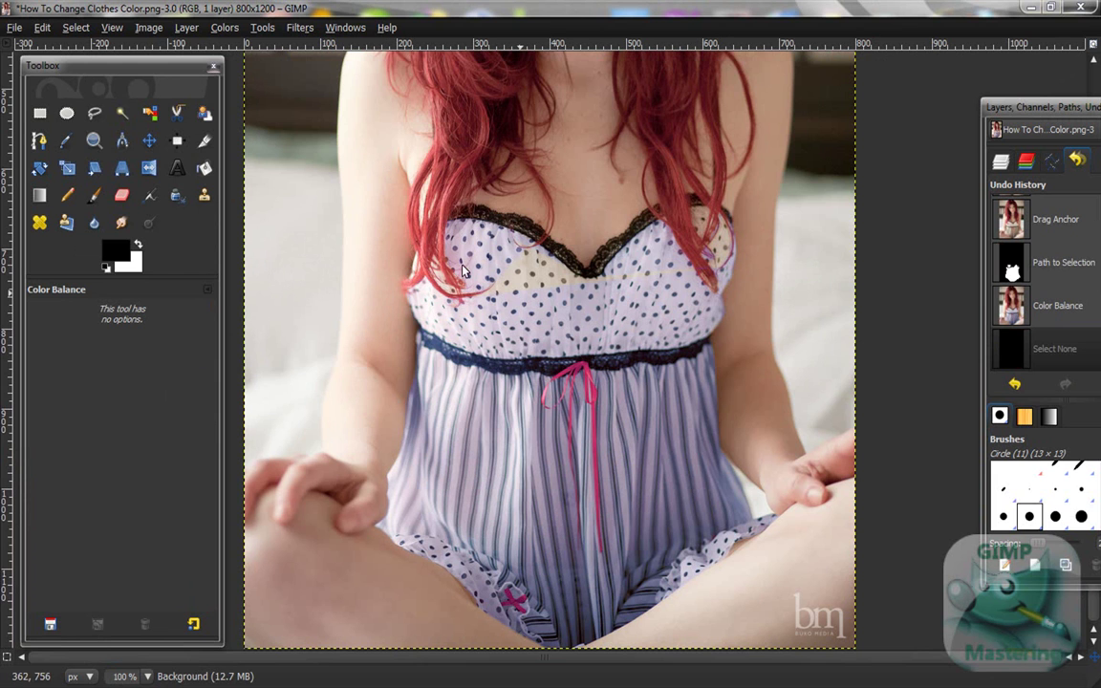
# Step: Undo the deselection and the color balance to compare with the original garment, and redo both
pyautogui.click(41, 28)
pyautogui.click(48, 46)
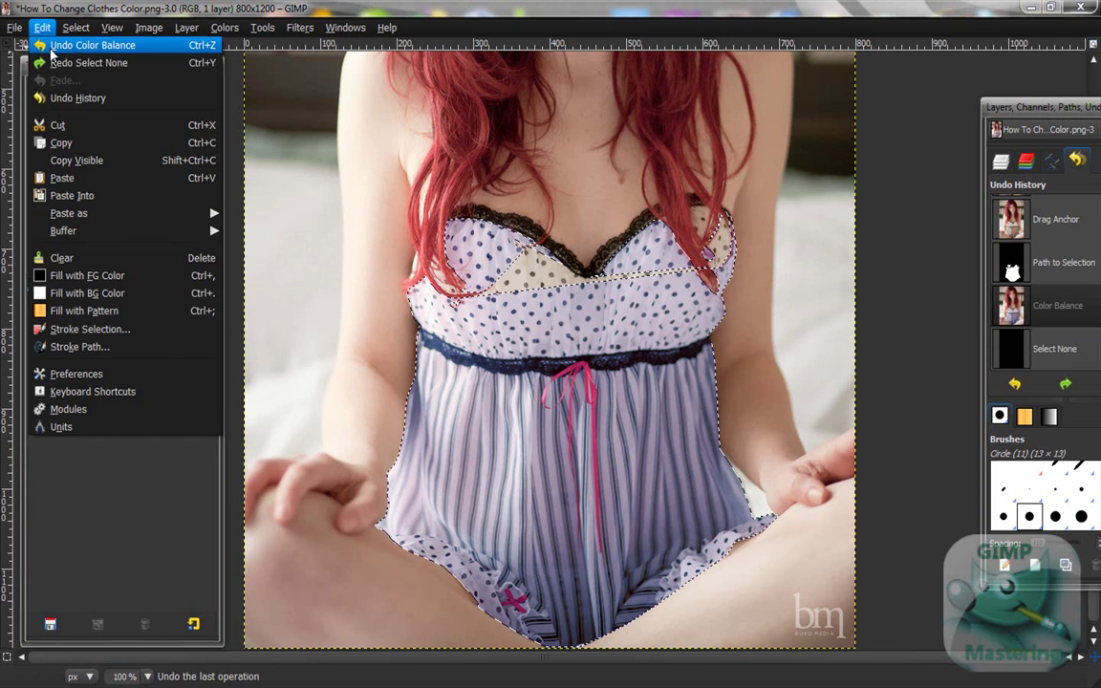
pyautogui.click(51, 49)
pyautogui.click(43, 28)
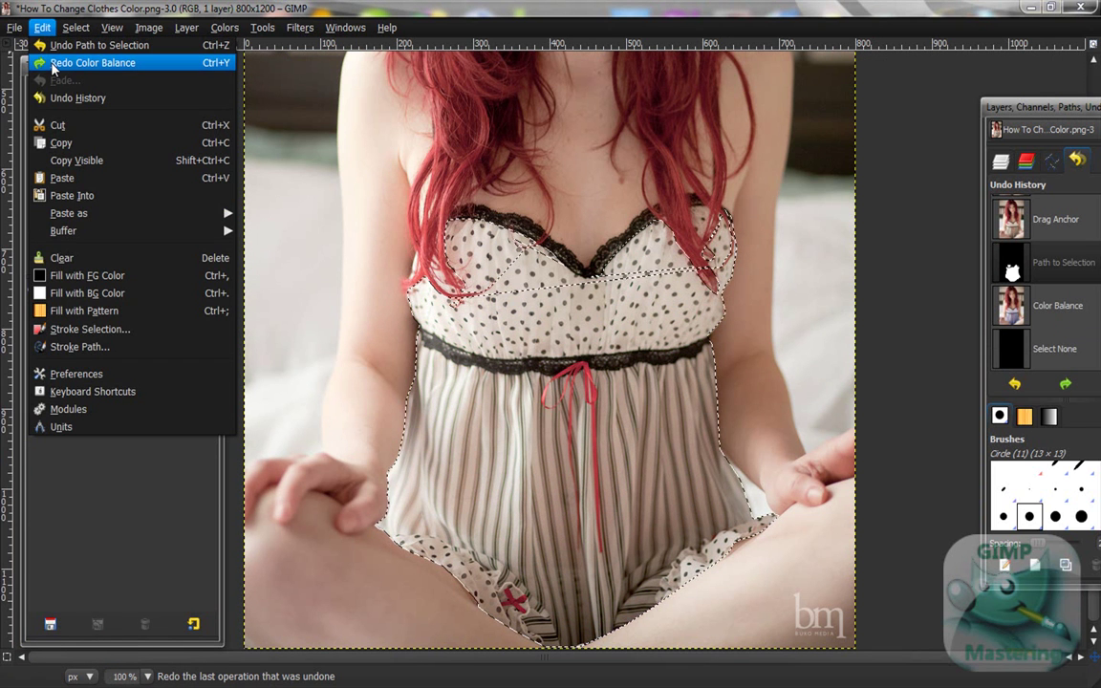
pyautogui.click(53, 64)
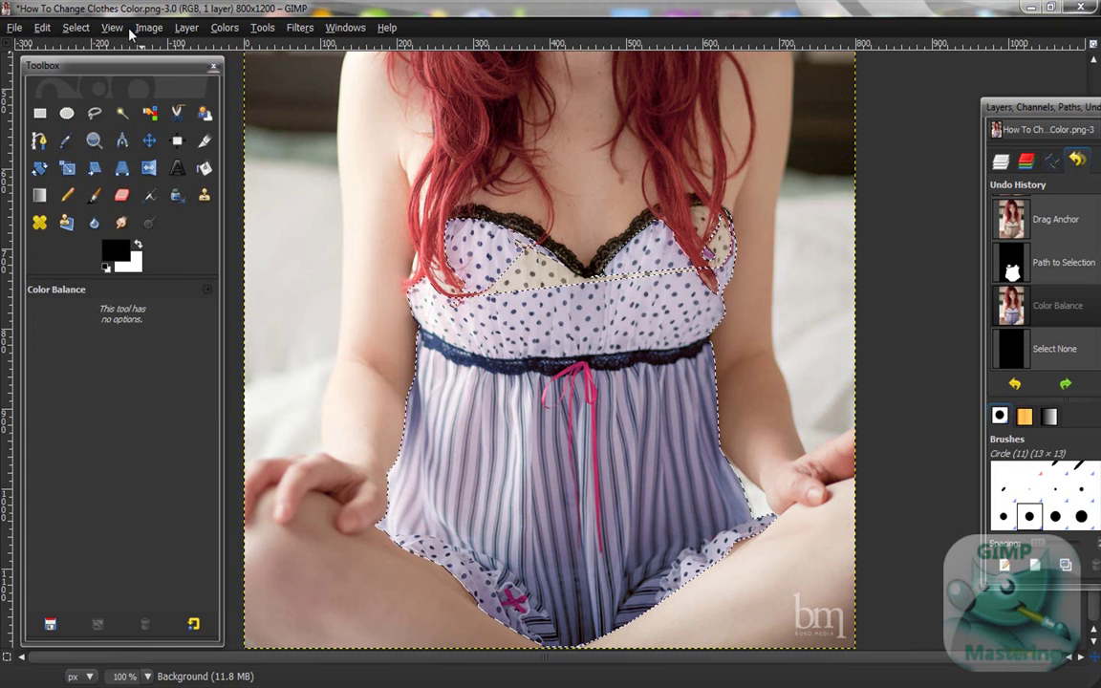
pyautogui.click(42, 27)
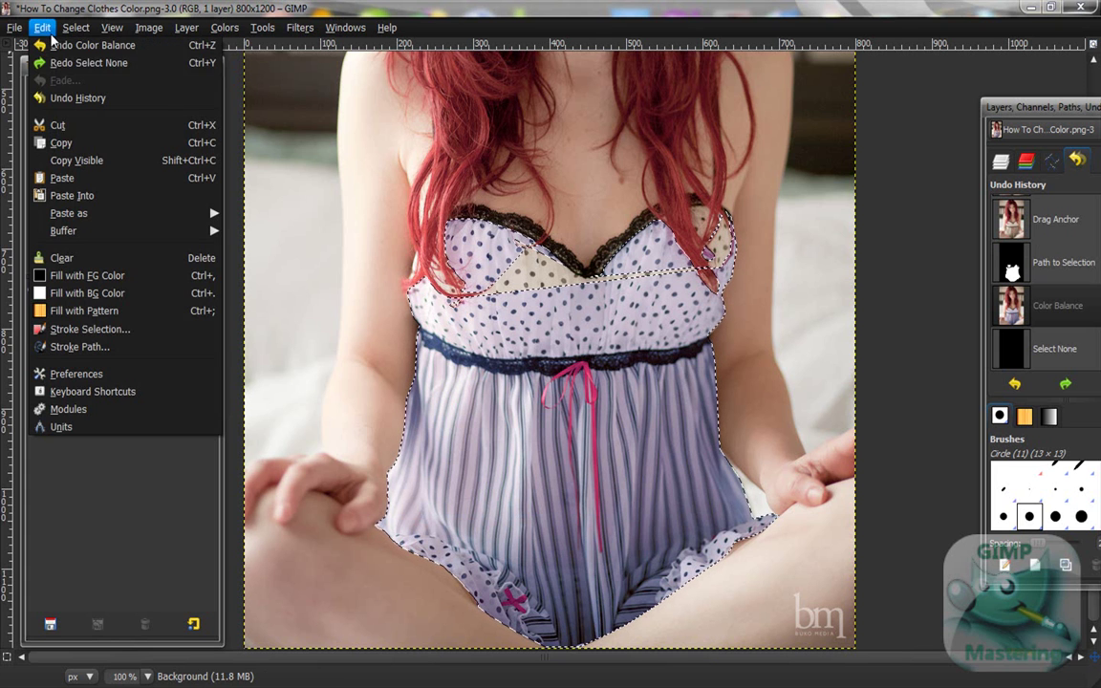
pyautogui.click(84, 62)
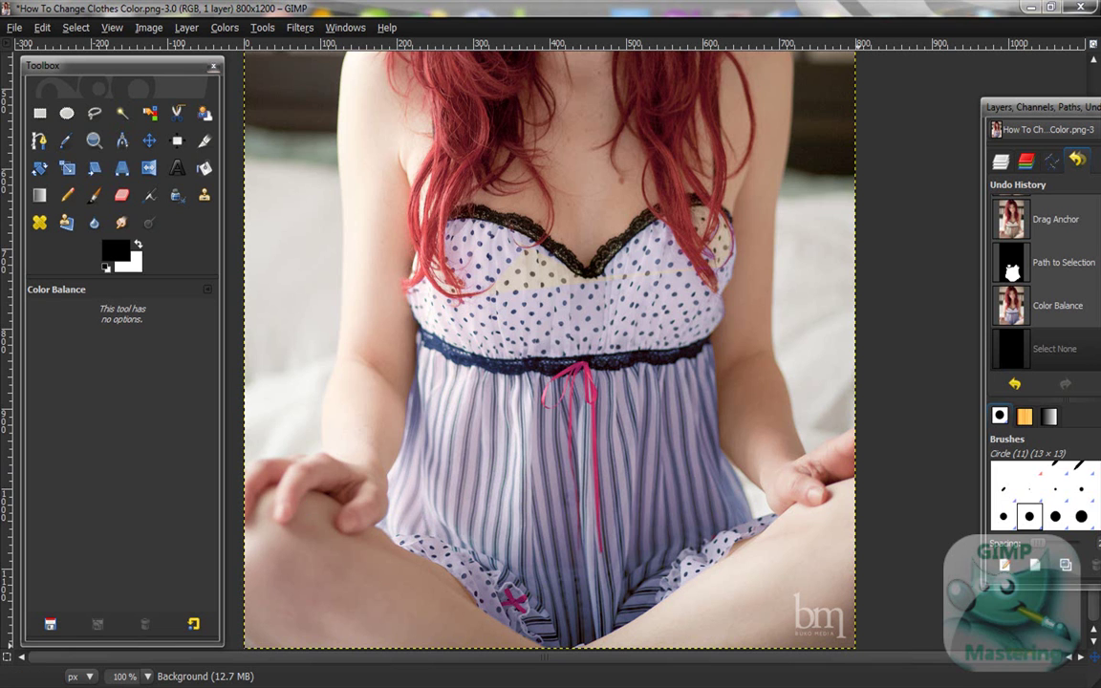
pyautogui.click(998, 684)
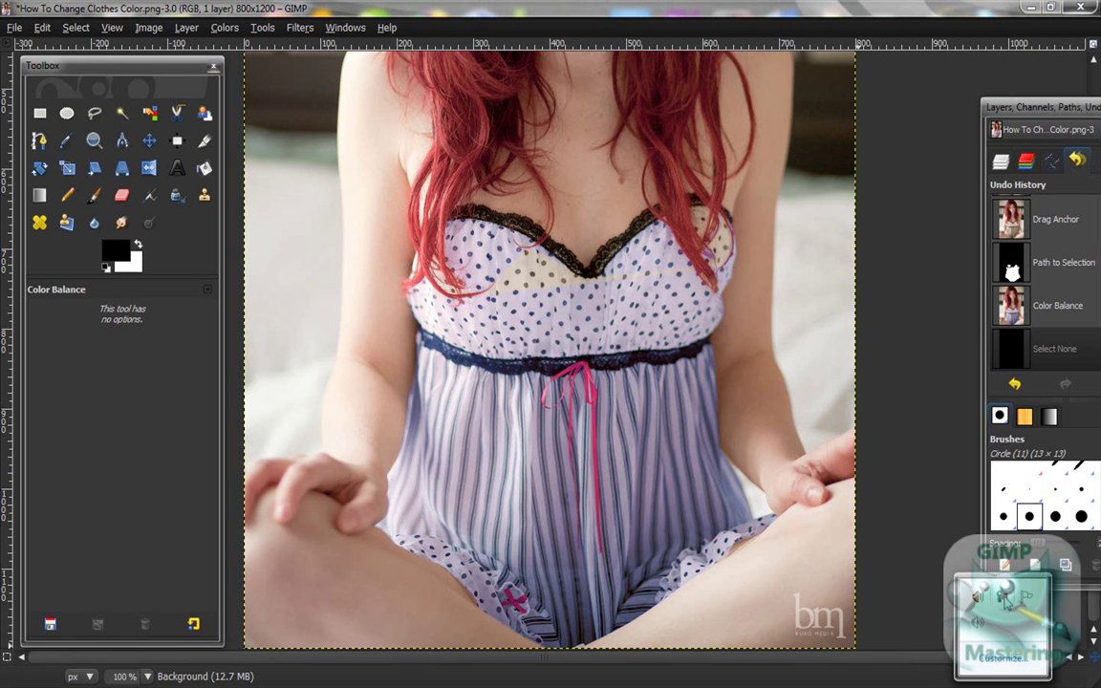